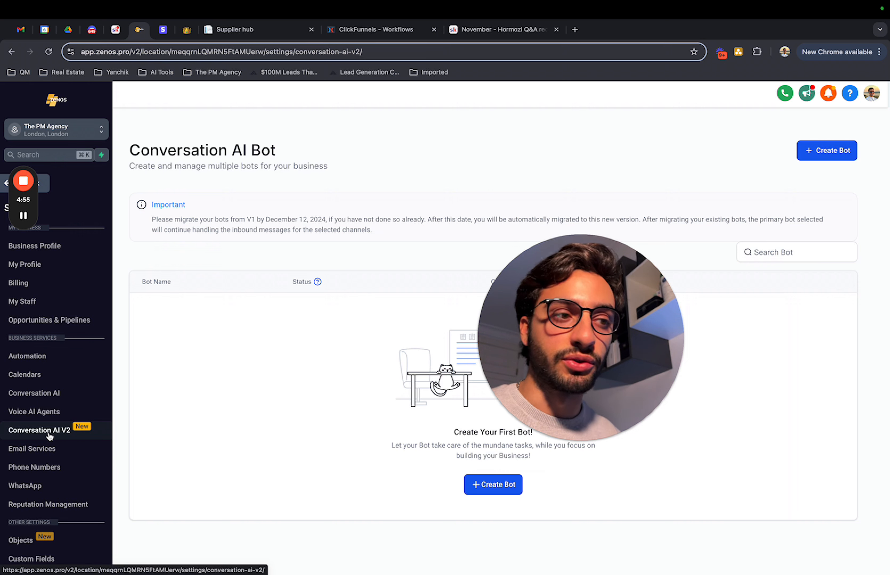
Create a new conversation bot and name it AI Appointment Setter
left_click_drag(558, 347, 60, 466)
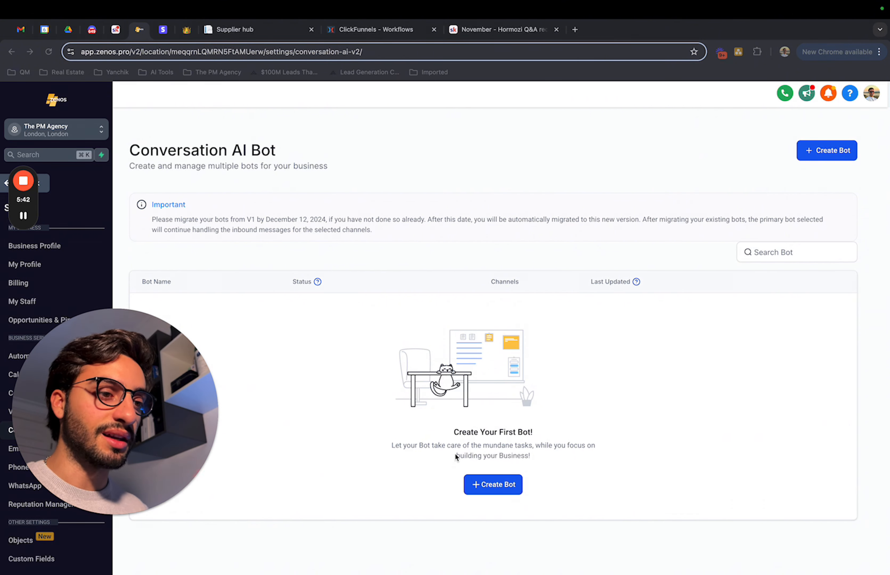
left_click(516, 486)
mouse_move(56, 494)
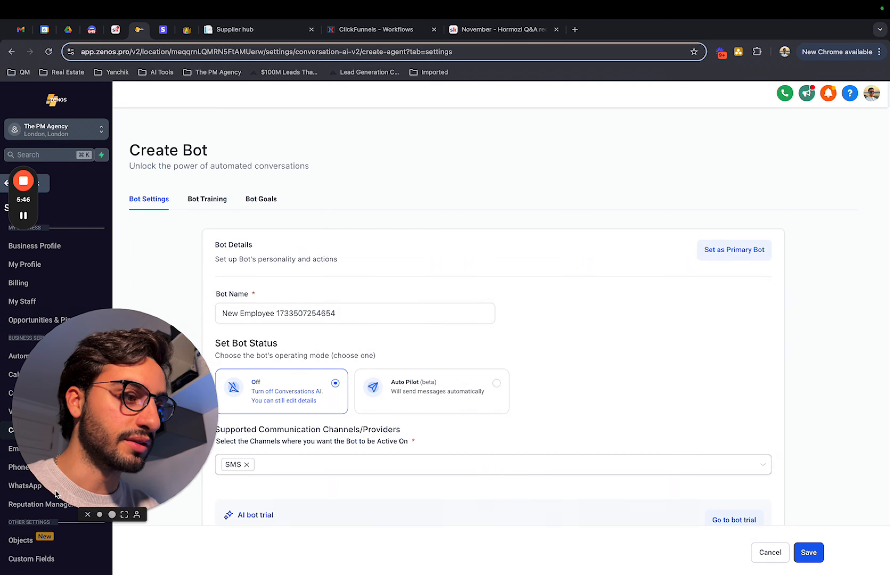
left_click(101, 516)
scroll(461, 211, "down", 1)
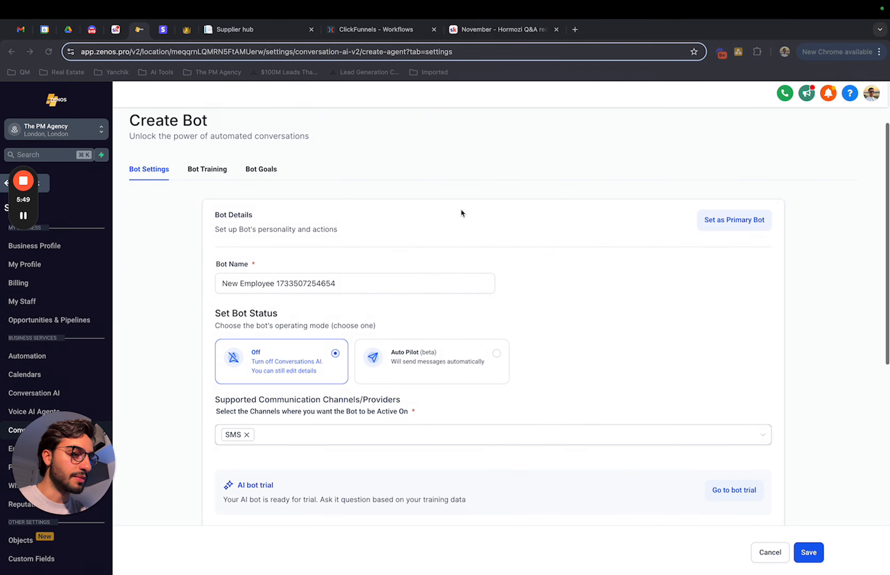
double_click(359, 286)
key("BackSpace")
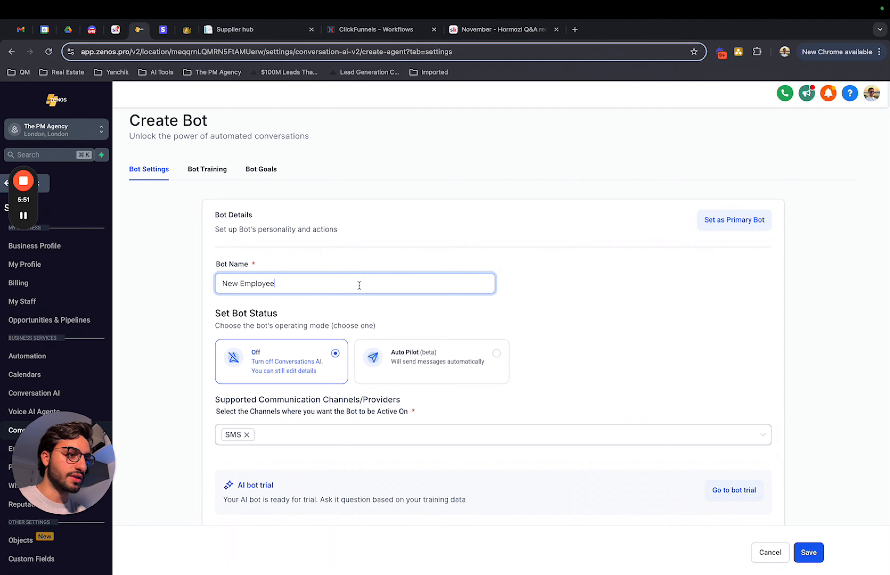
key("super+BackSpace")
type("AI Appointment Setter")
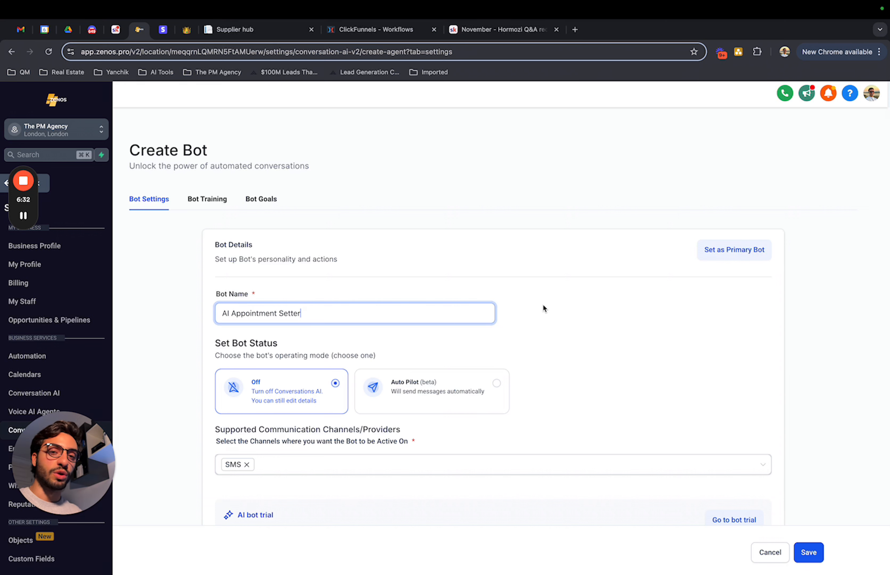
Add Instagram, Facebook, Chat Widget (SMS chat) and Live Chat to the bot's supported communication channels
scroll(542, 305, "down", 1)
left_click(282, 426)
scroll(496, 379, "down", 2)
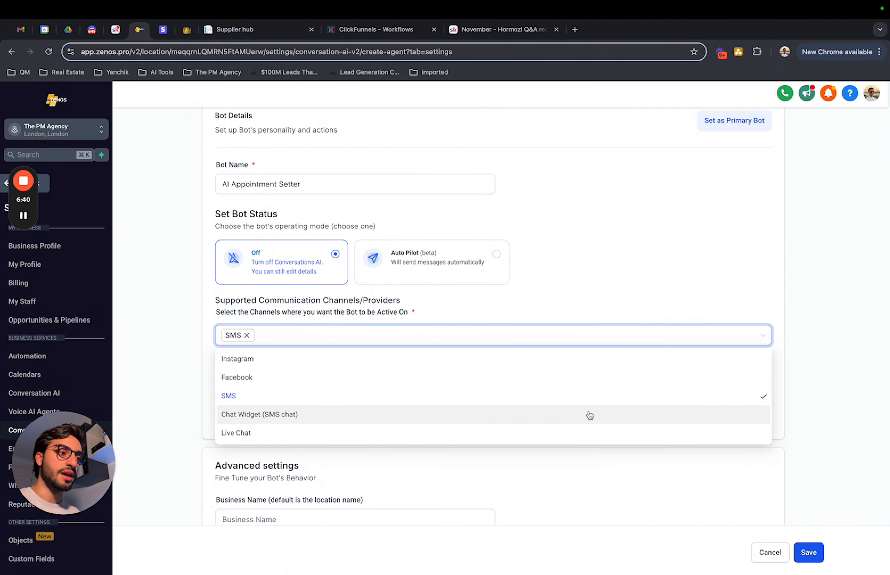
left_click(378, 359)
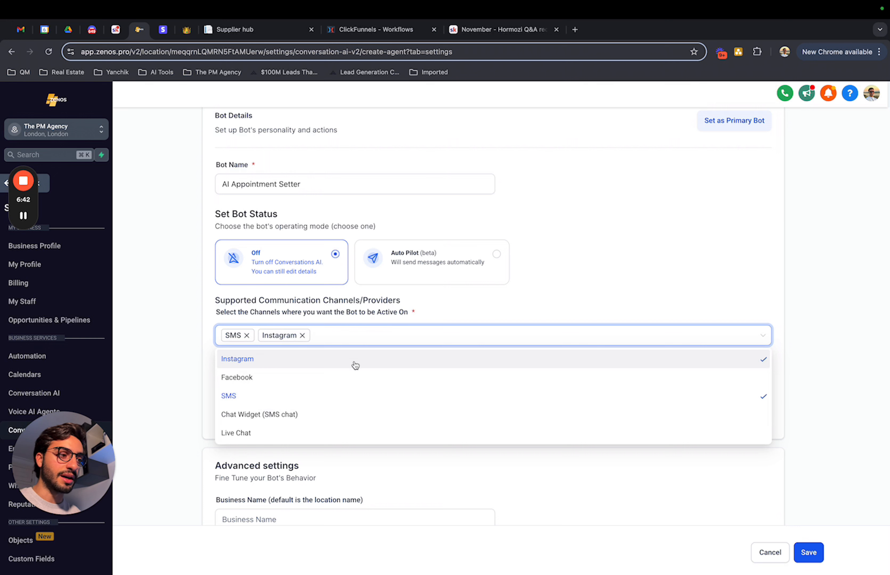
left_click(345, 375)
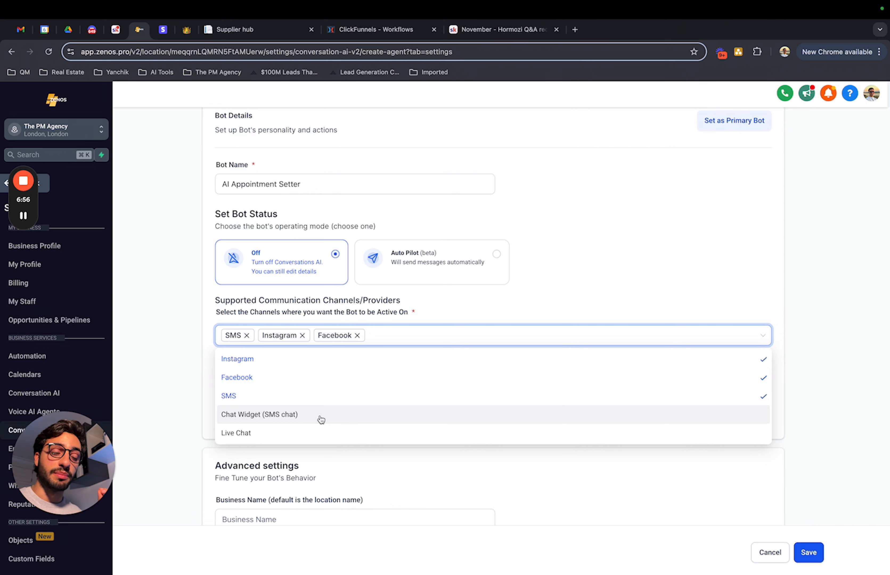
left_click(321, 419)
left_click(317, 432)
left_click(583, 273)
Set the business name in the bot's advanced settings to GoHighLevel for Skool
scroll(584, 274, "down", 5)
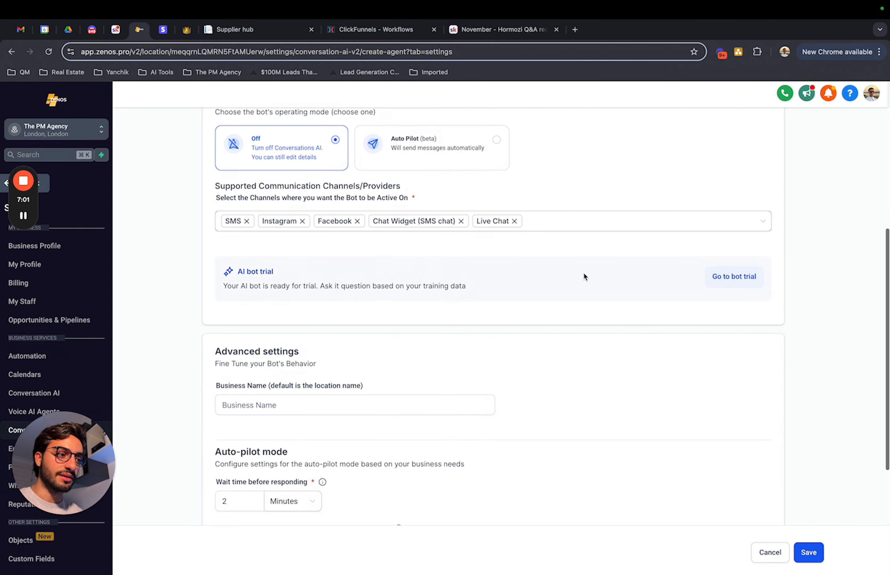
scroll(584, 277, "down", 2)
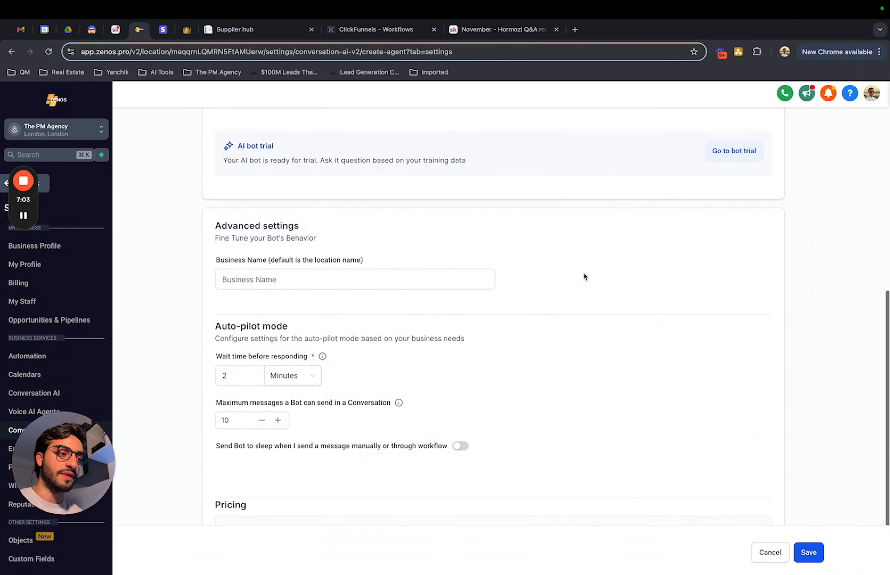
left_click(243, 276)
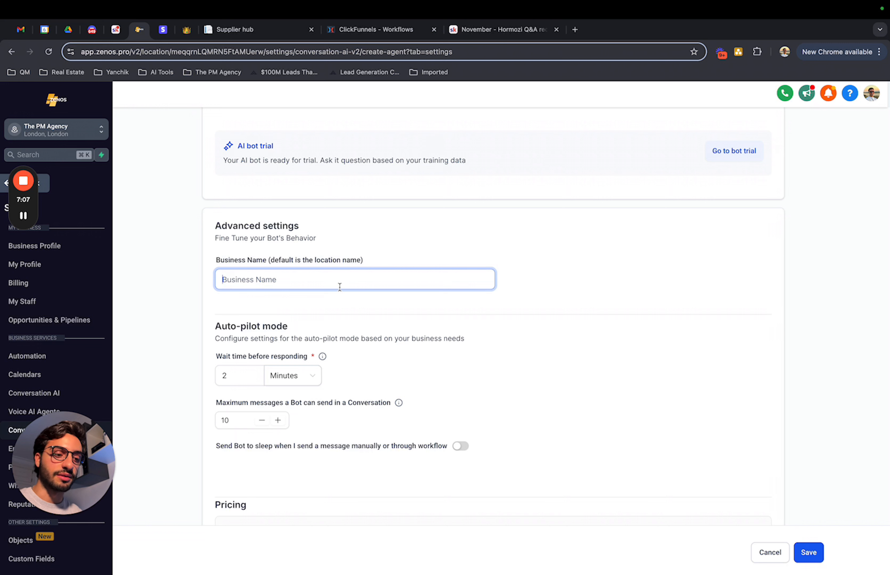
type("GH")
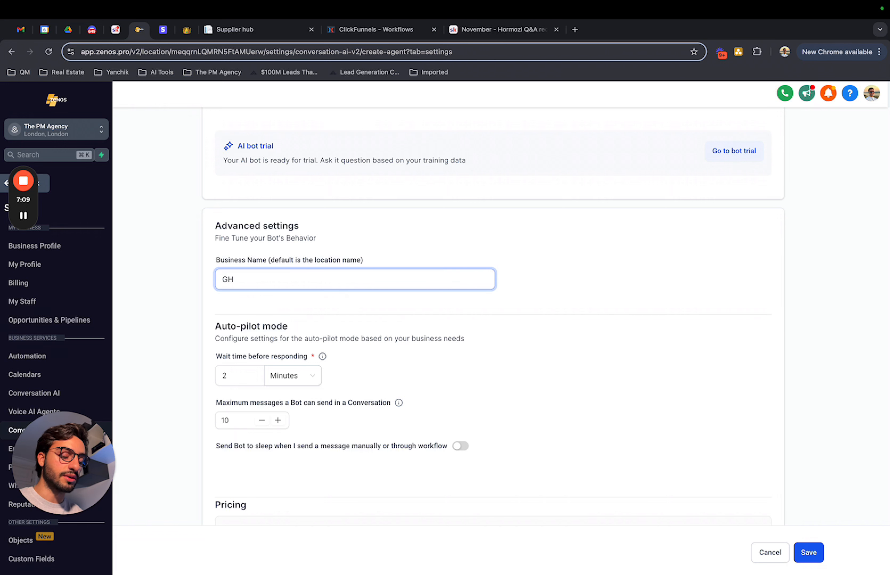
key("BackSpace")
type("oHighLeve")
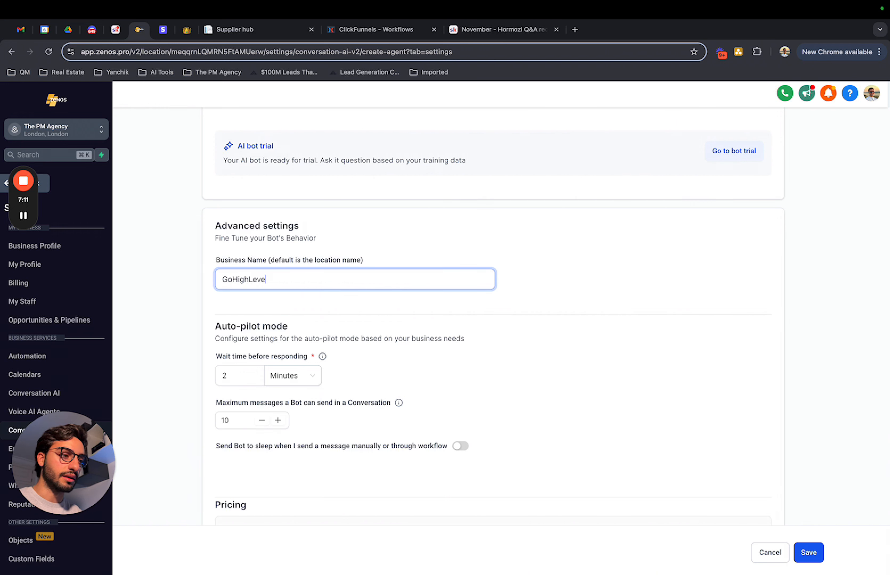
type("l for Skool")
Examine the auto-pilot settings and compare the current plan's pricing with the unlimited AI Employee subscription offer
scroll(309, 271, "down", 3)
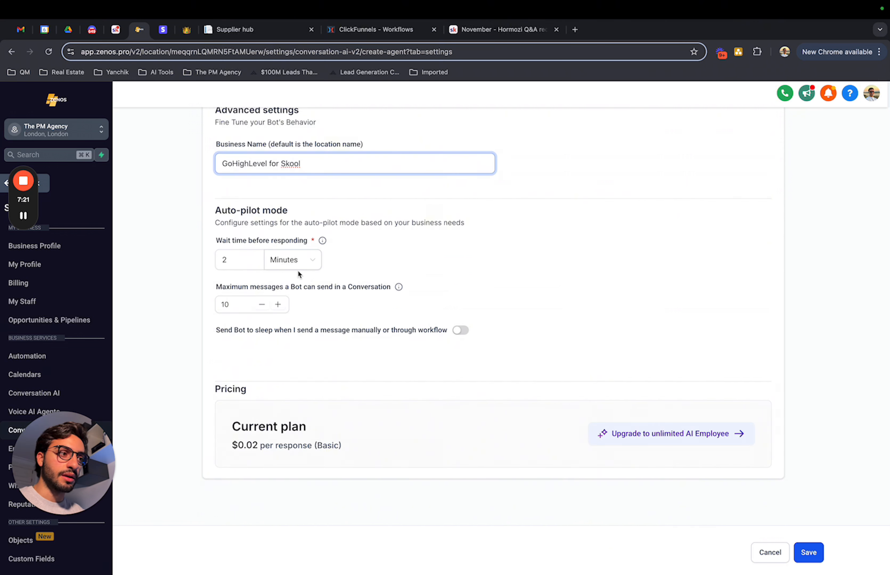
triple_click(243, 241)
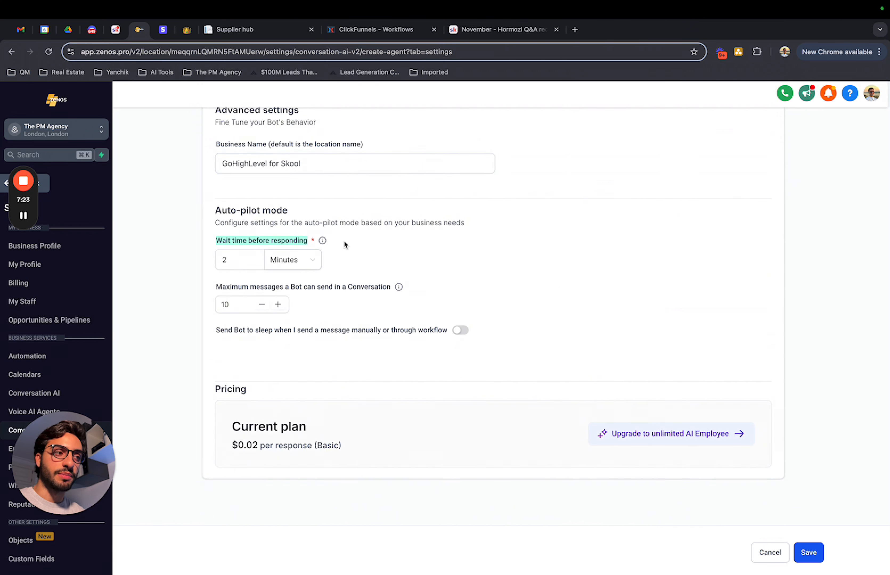
left_click(442, 251)
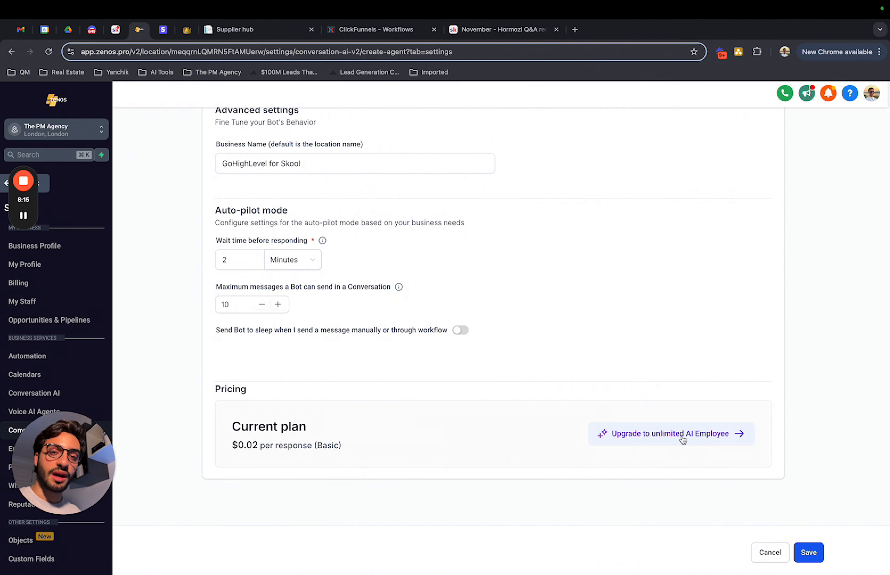
left_click(676, 437)
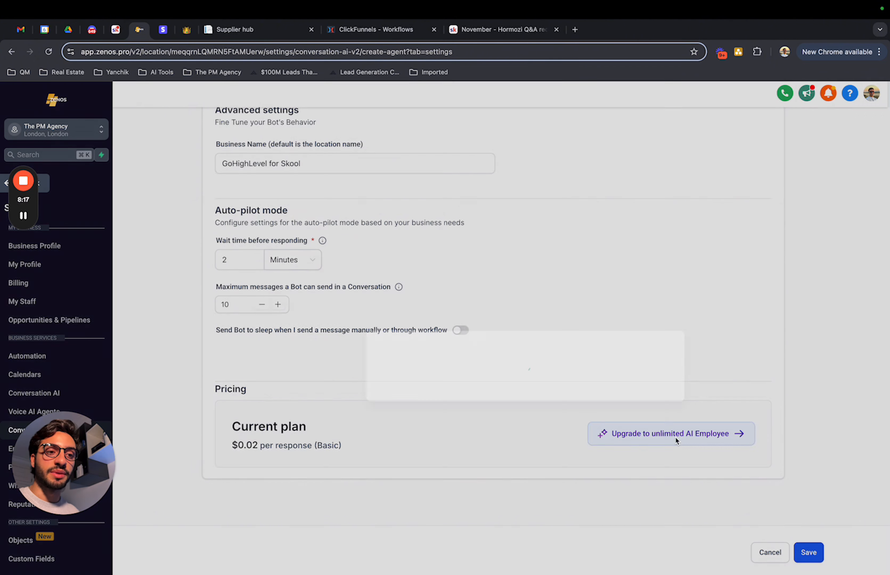
left_click_drag(243, 237, 381, 238)
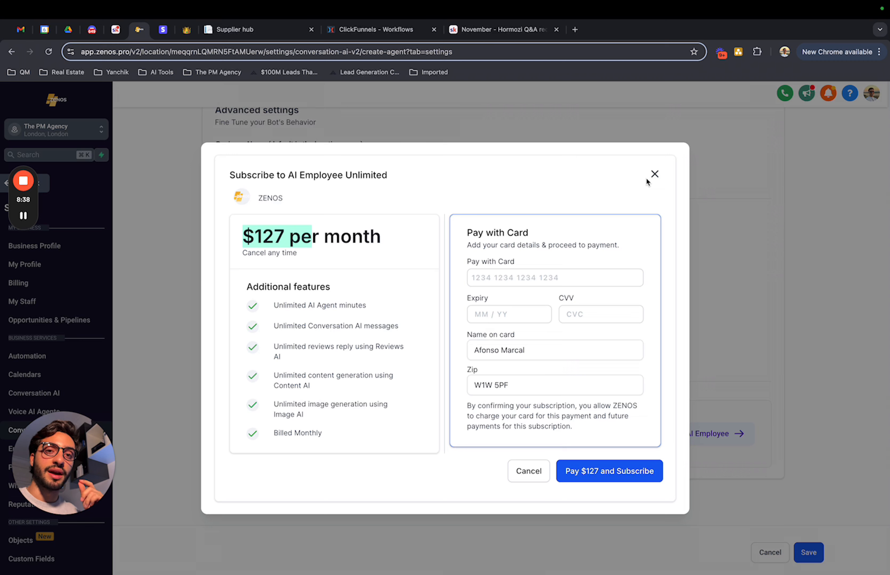
left_click(654, 175)
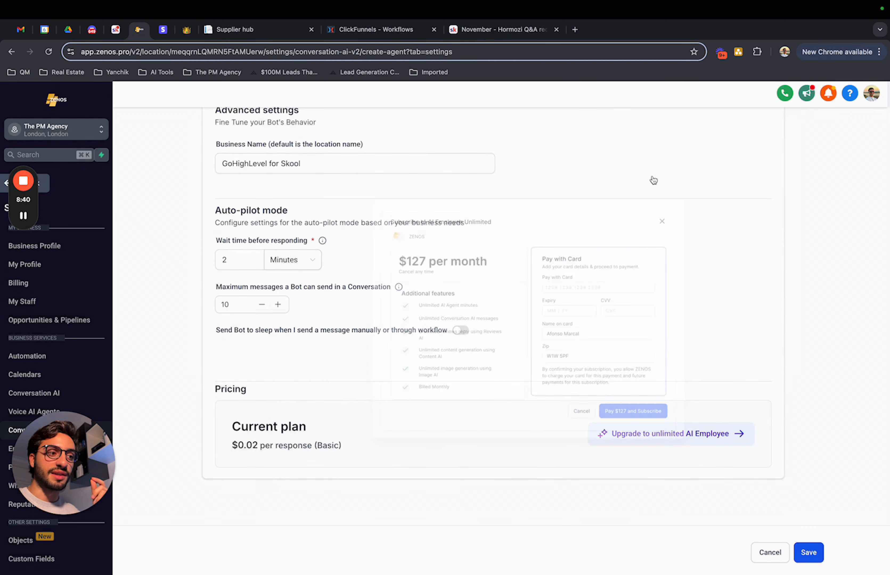
left_click_drag(215, 286, 336, 297)
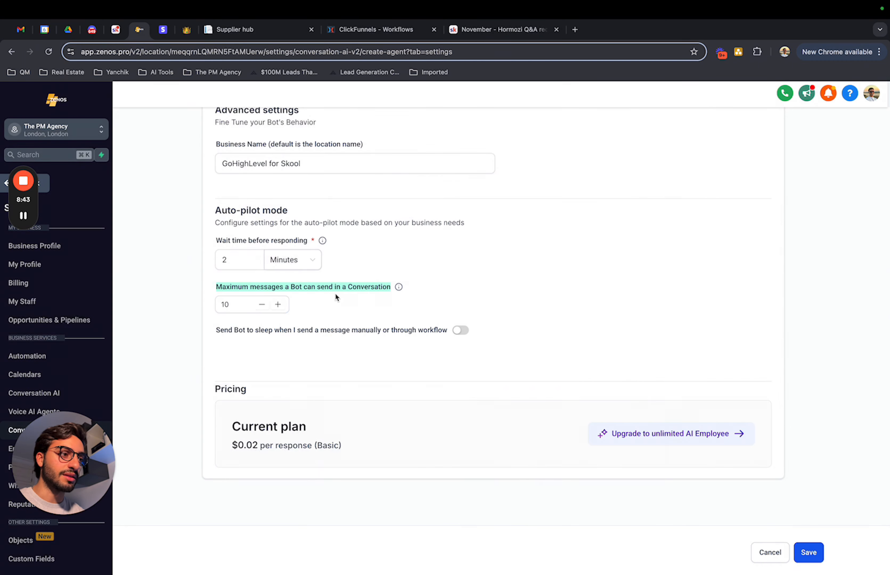
left_click(448, 297)
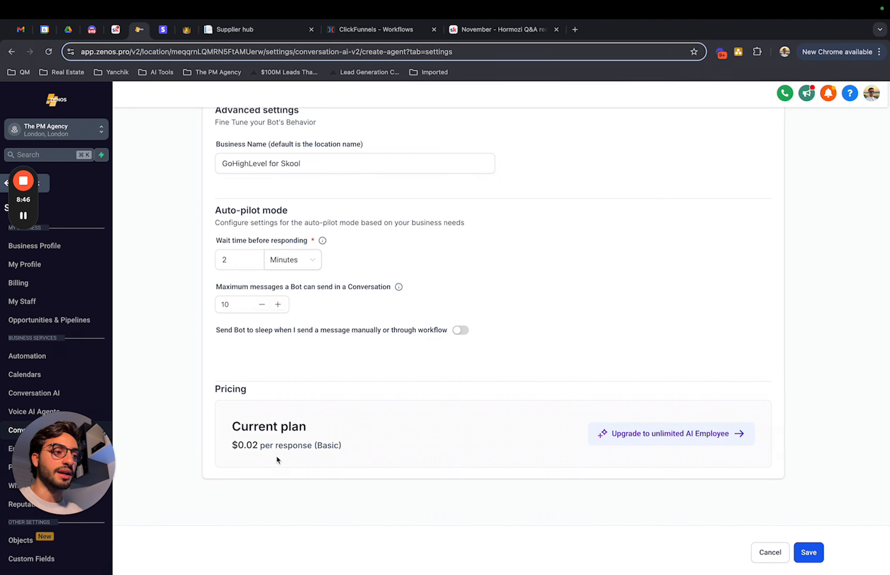
left_click_drag(226, 446, 342, 448)
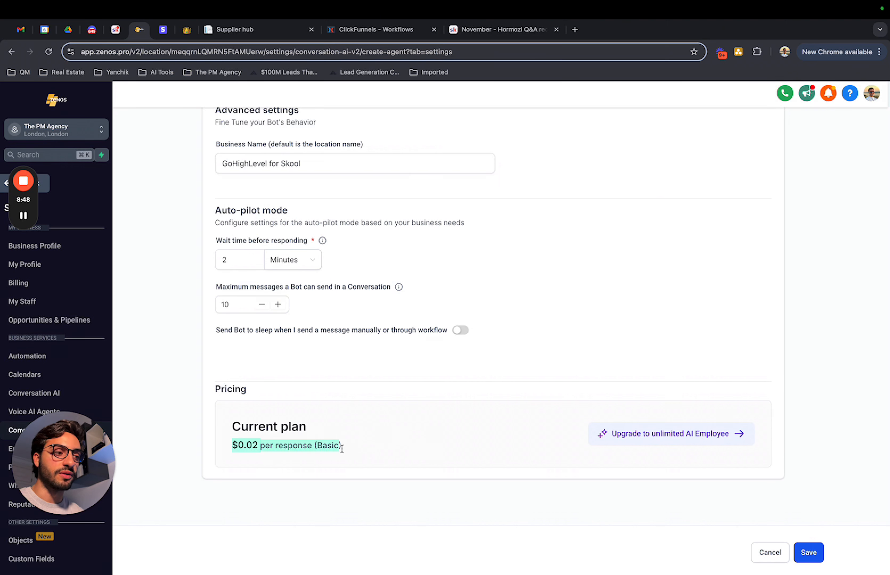
left_click(359, 443)
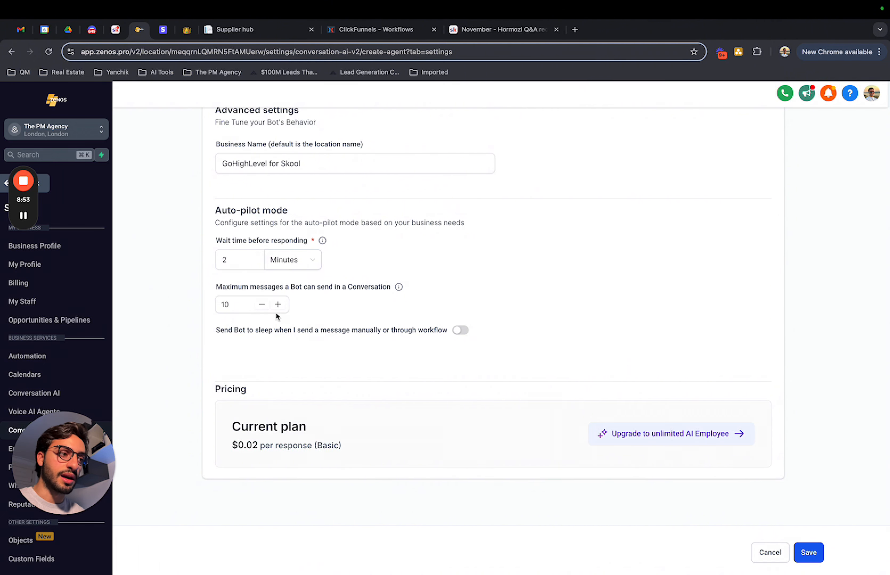
Set the maximum messages the bot can send in a conversation to 20 and save the bot
left_click(234, 306)
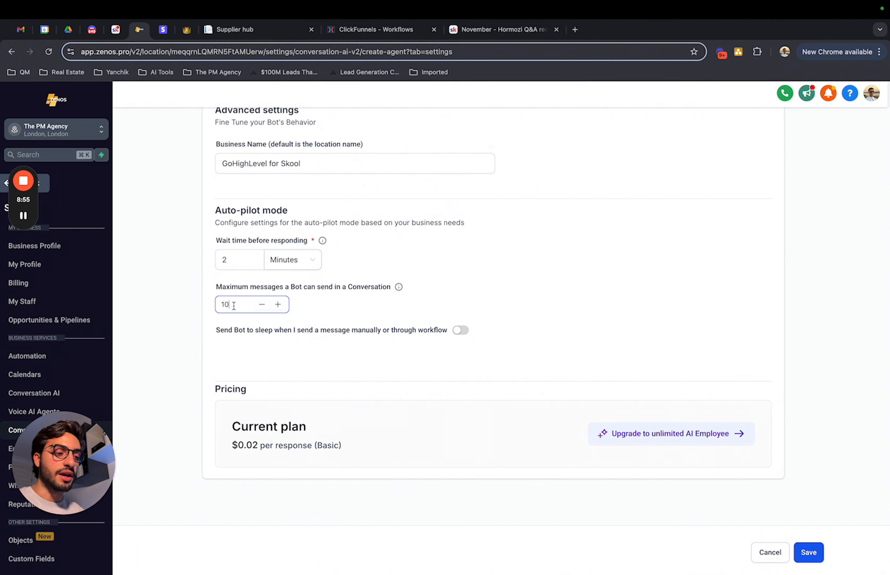
key("BackSpace")
key("BackSpace")
type("20")
left_click(497, 273)
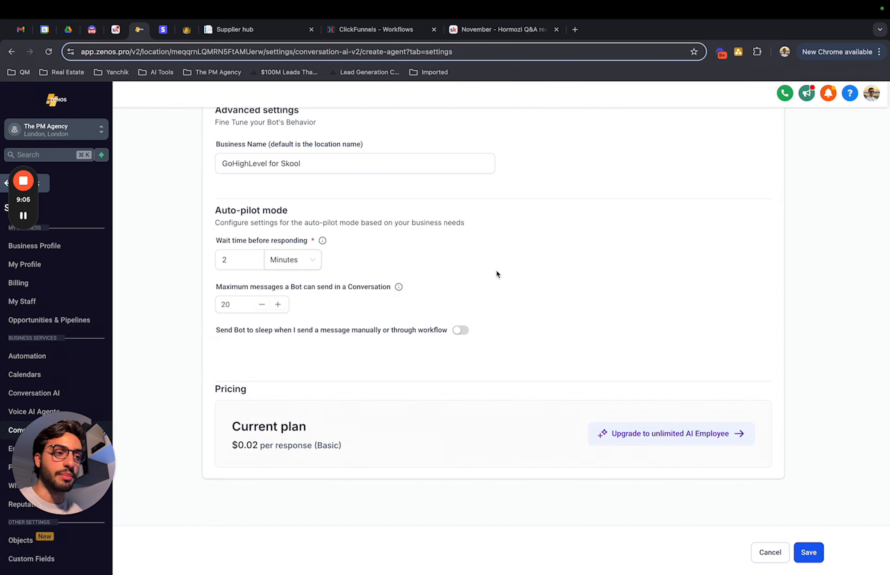
left_click_drag(218, 331, 415, 339)
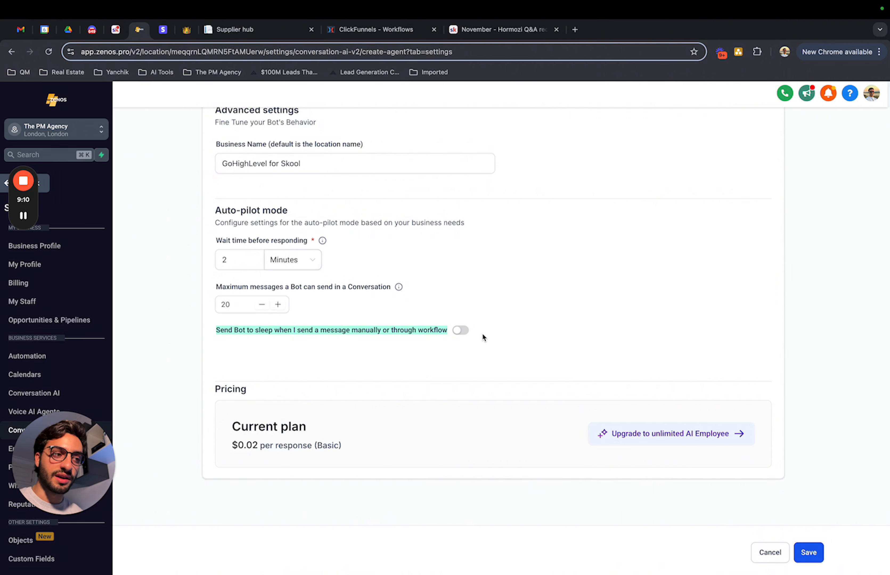
left_click(482, 333)
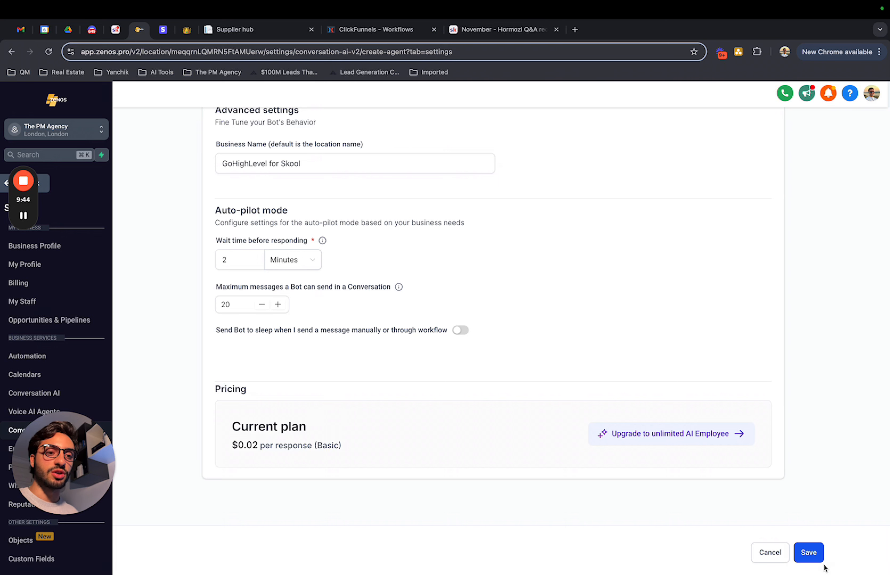
left_click(813, 556)
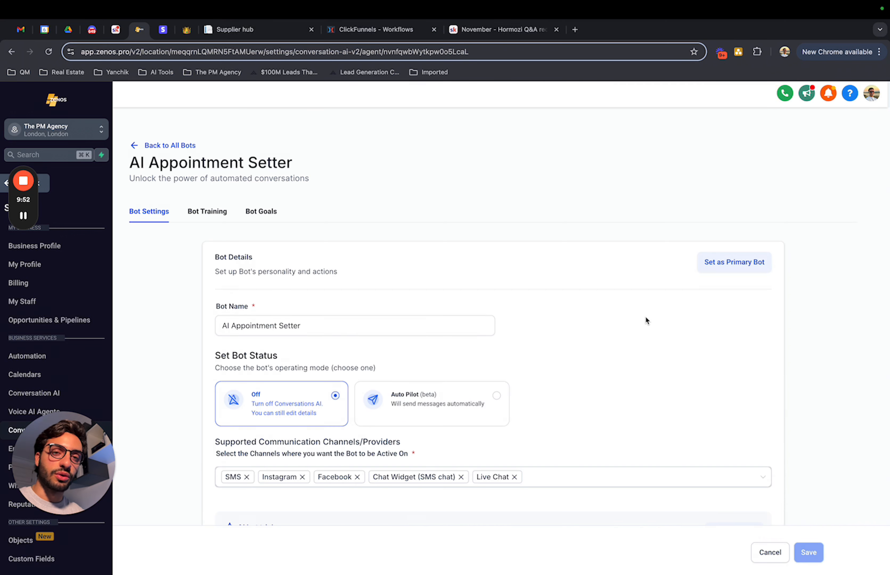
left_click(205, 219)
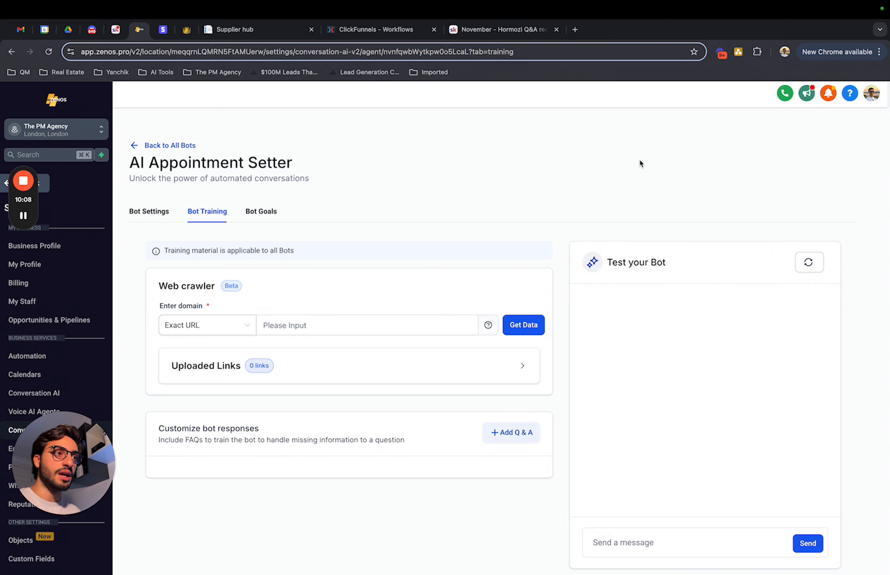
left_click(115, 30)
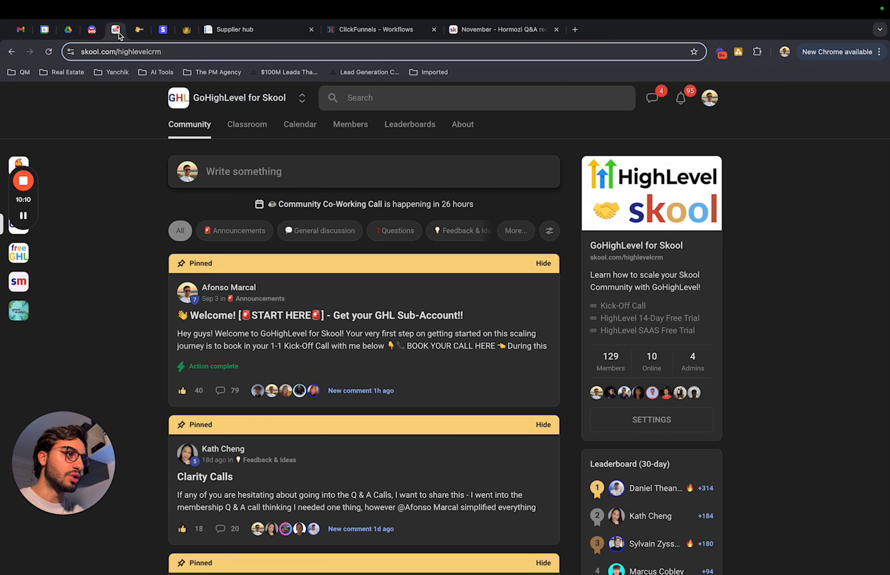
left_click(202, 51)
key("super+c")
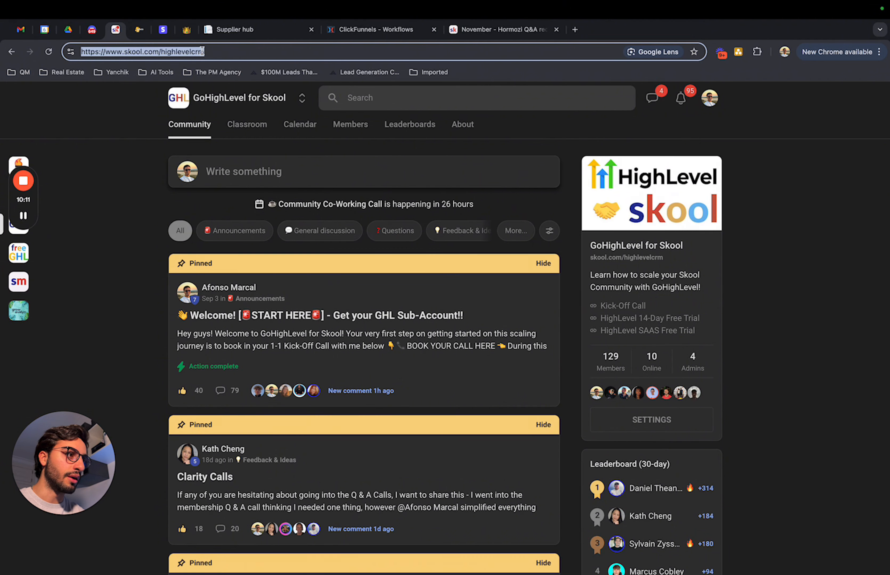
left_click(139, 33)
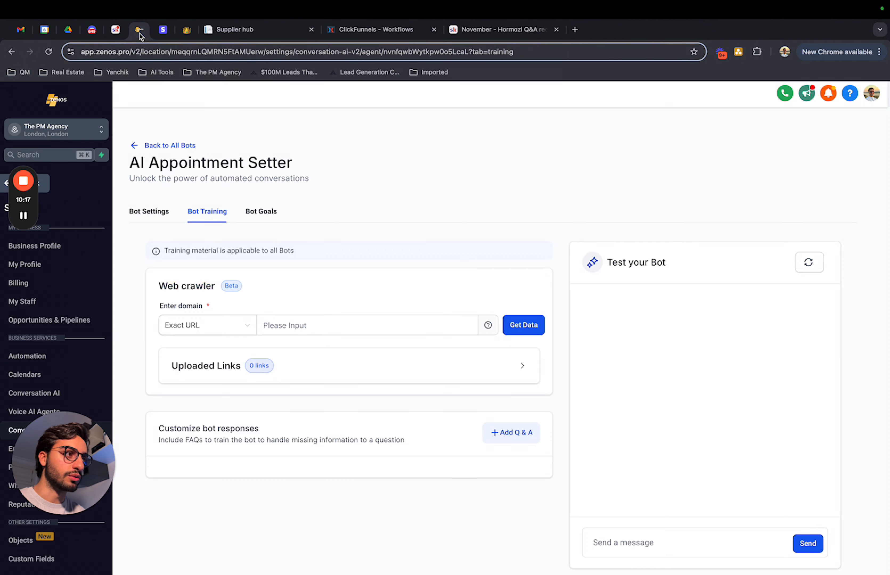
left_click(292, 328)
key("super+v")
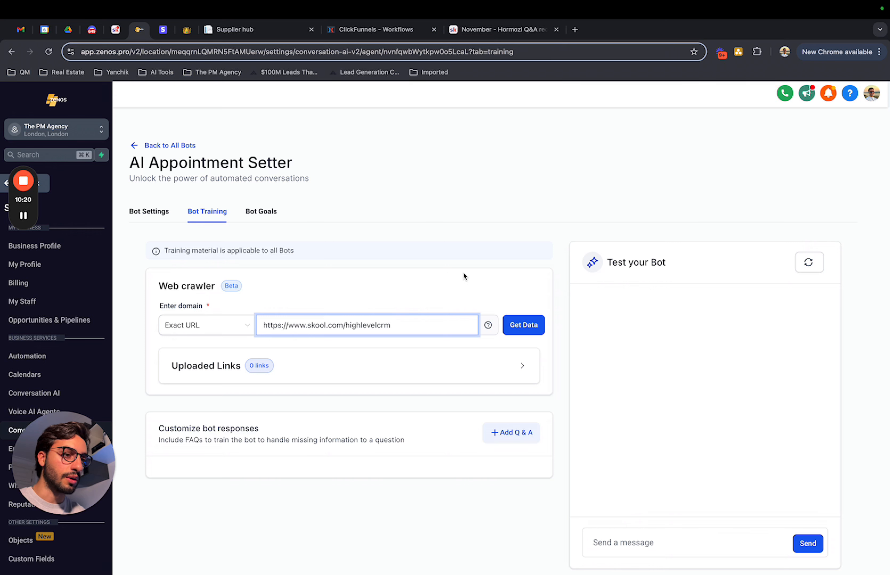
left_click(234, 329)
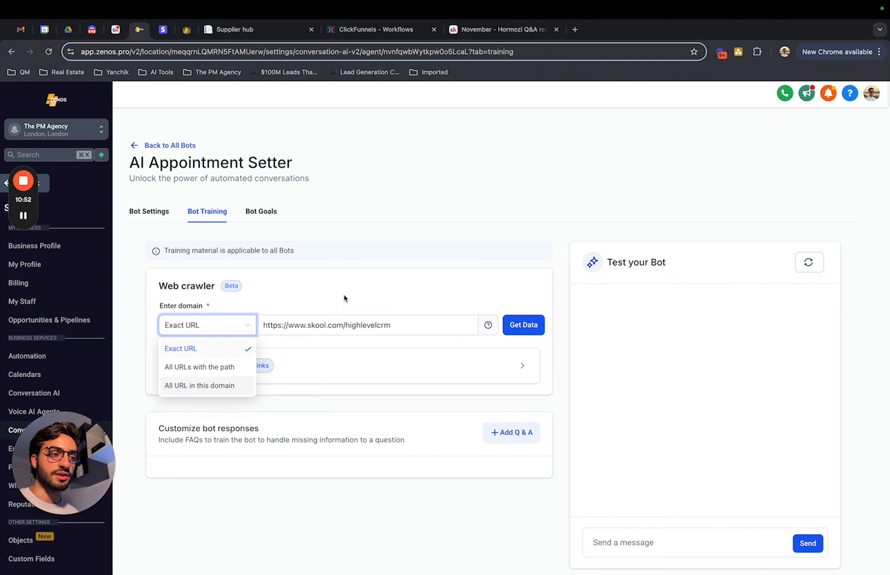
left_click(356, 282)
left_click(524, 324)
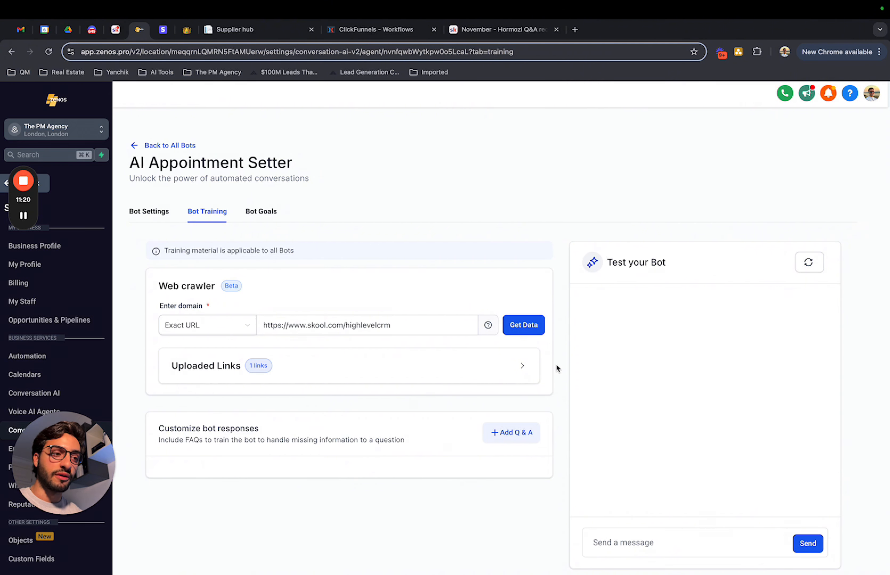
Check the training status and available actions of the crawled Skool page under the uploaded links
left_click(518, 371)
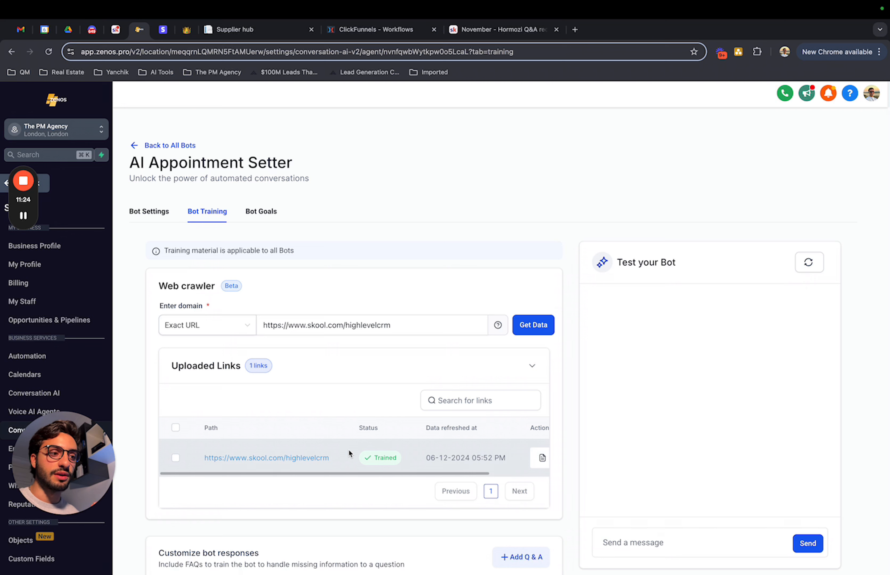
scroll(349, 449, "right", 5)
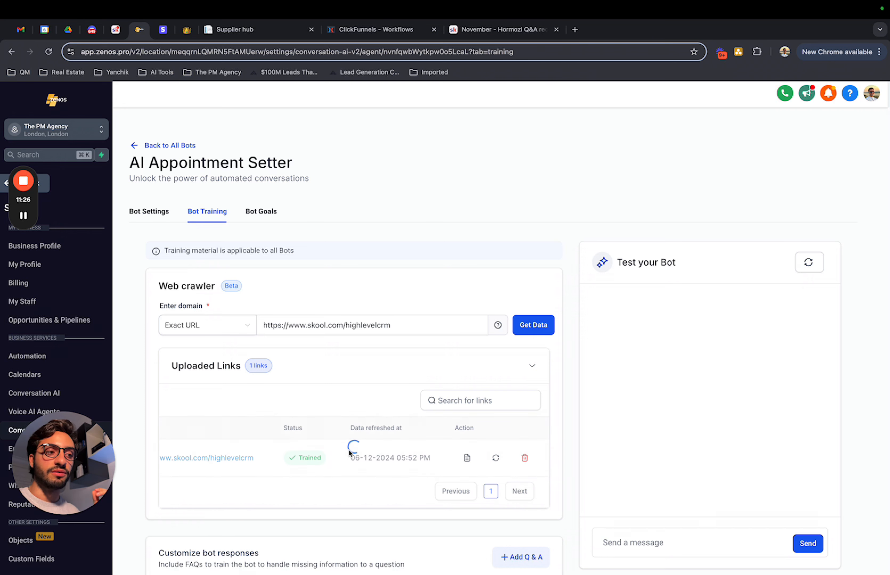
scroll(349, 451, "left", 4)
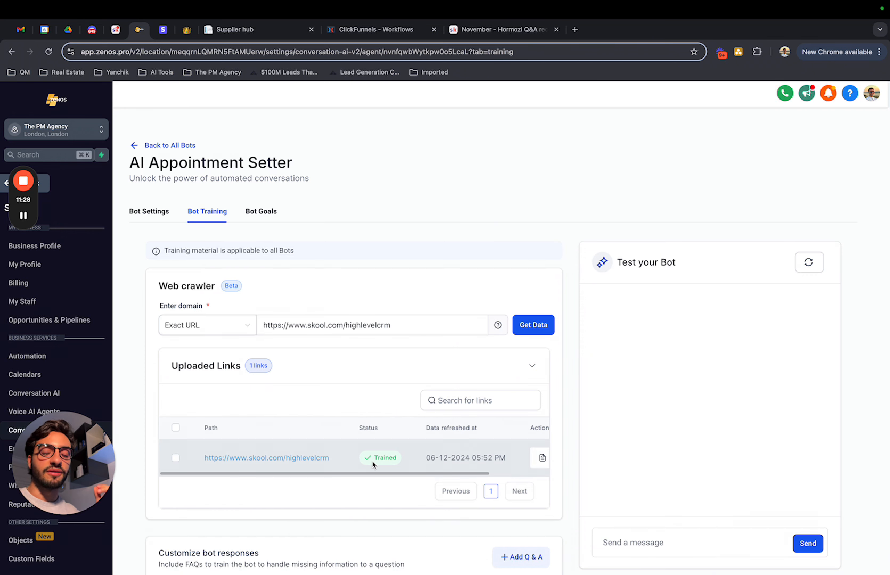
scroll(372, 459, "right", 5)
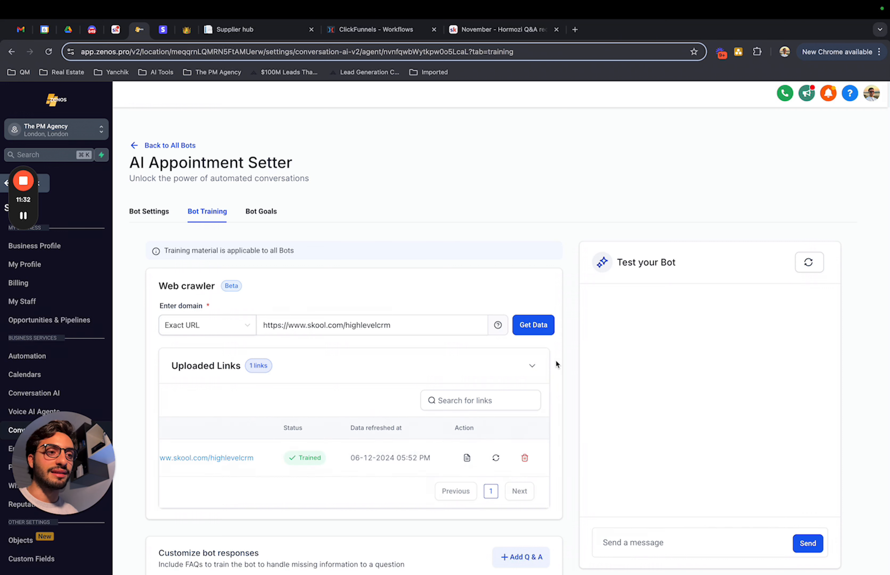
left_click(533, 367)
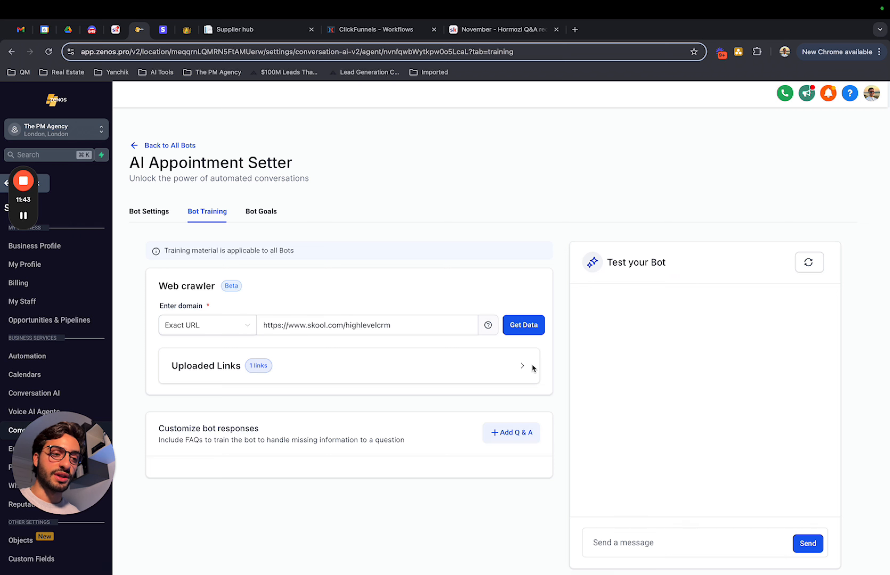
Draft a custom Q&A entry for the bot with the question "Question" and the answer "Answer"
scroll(533, 365, "down", 1)
left_click(519, 383)
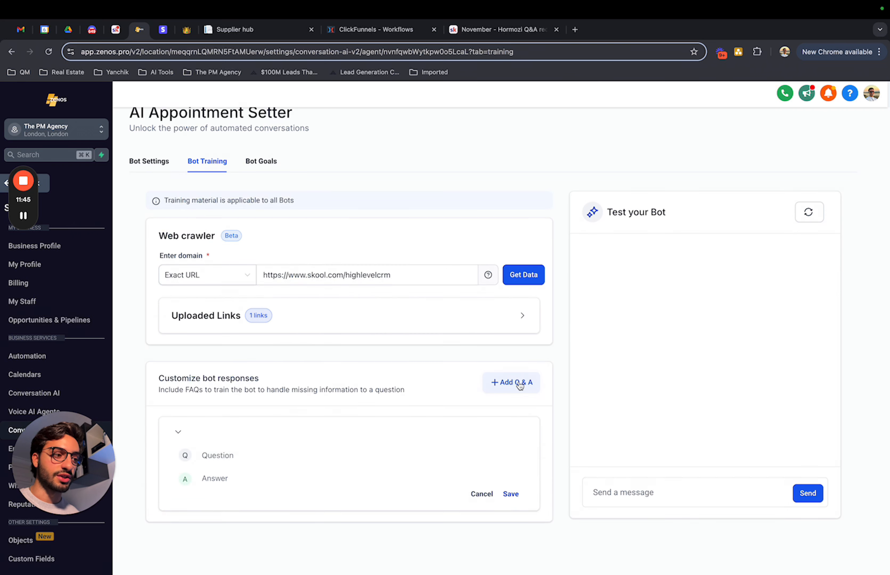
scroll(520, 386, "down", 1)
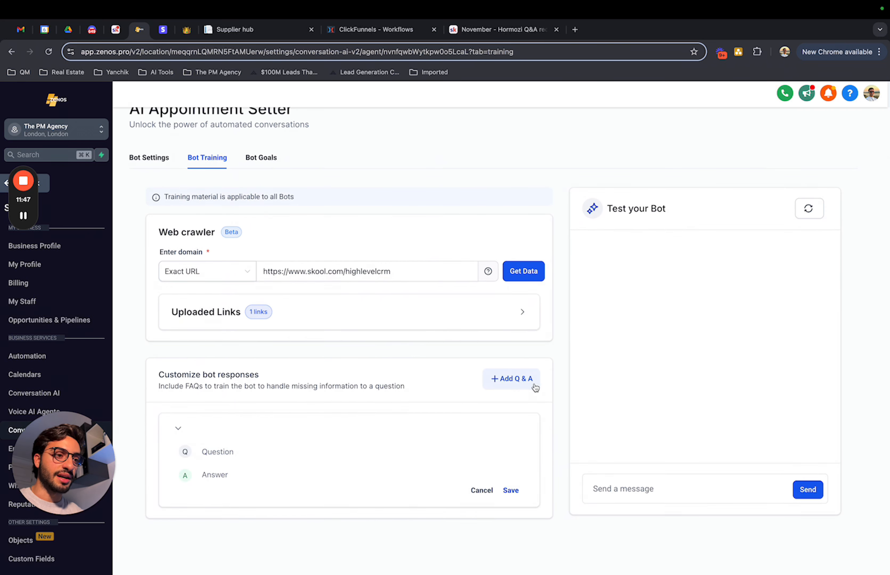
left_click(229, 452)
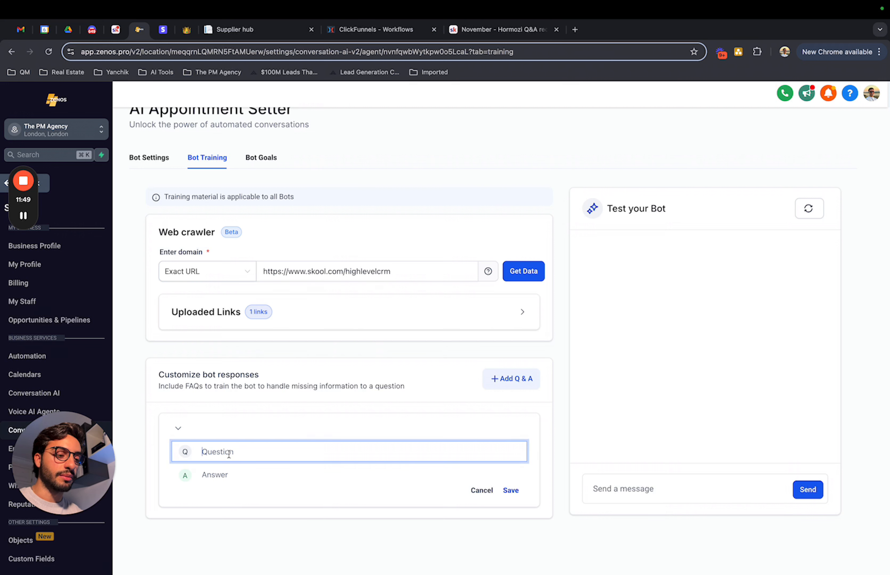
type("Question")
left_click(223, 468)
type("Answer")
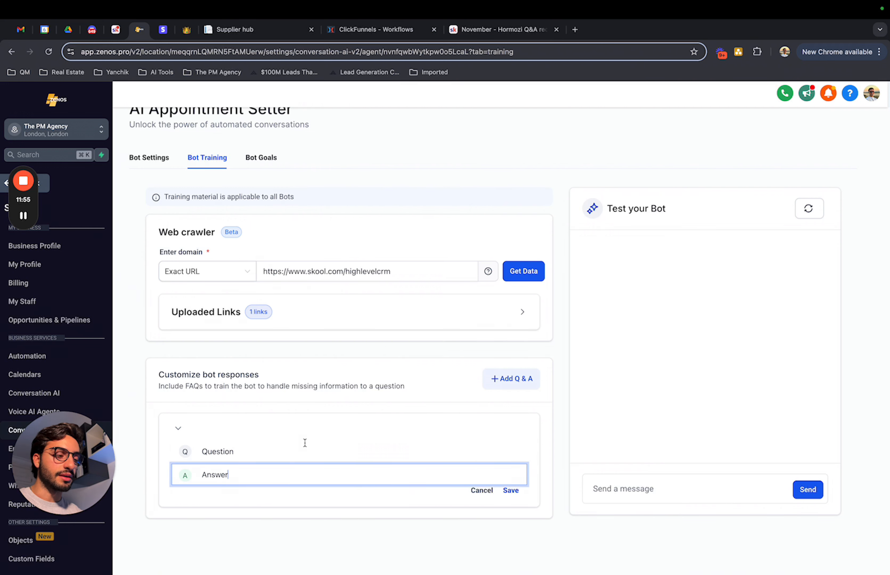
left_click(396, 407)
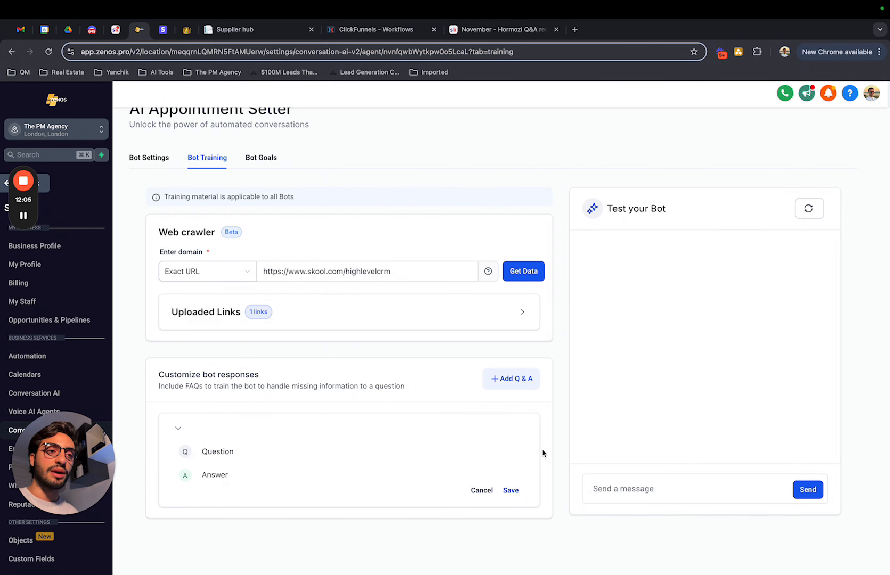
scroll(695, 348, "up", 2)
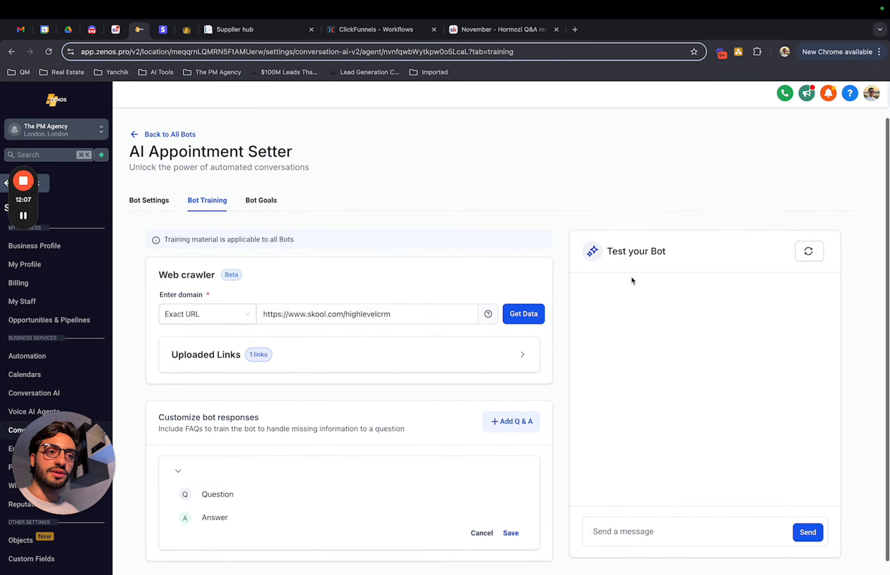
scroll(610, 255, "down", 2)
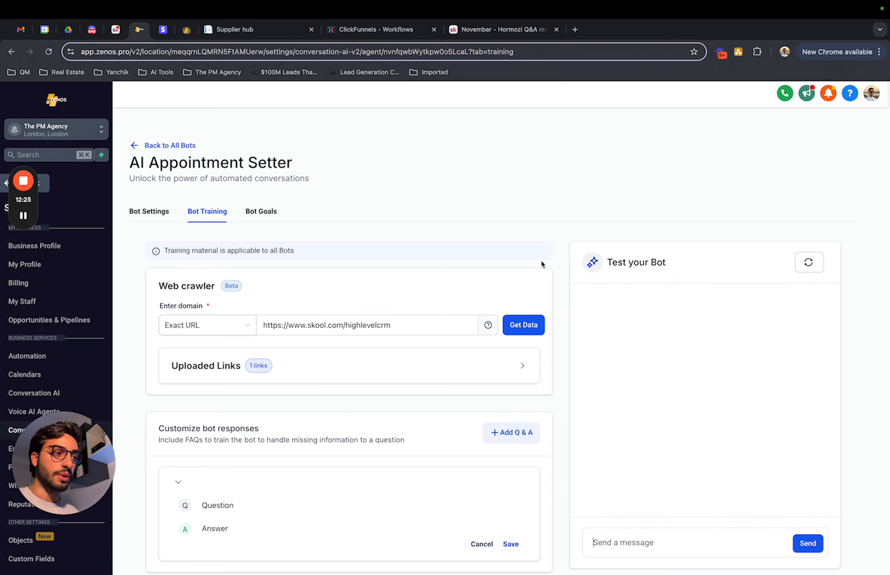
Open the bot's goals and expand the prompt into the enlarged editor
left_click(272, 215)
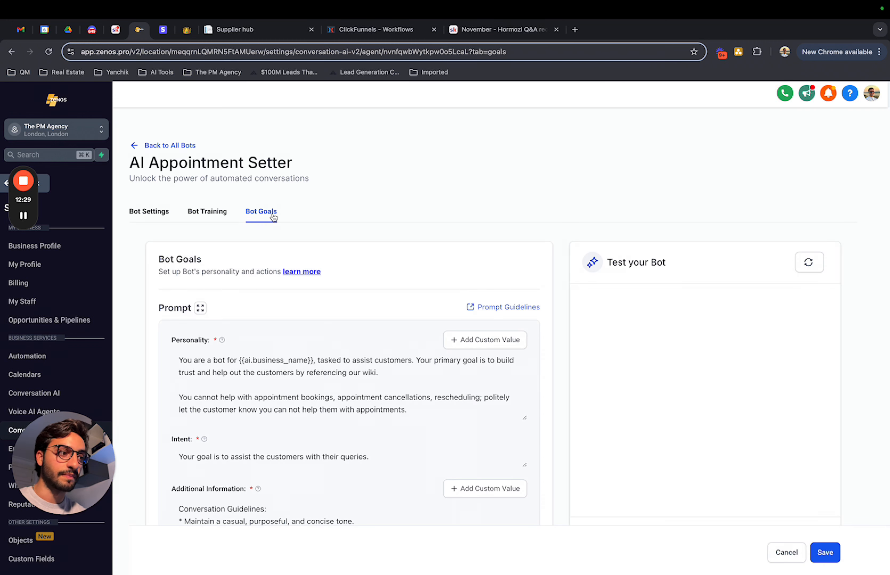
scroll(411, 243, "down", 3)
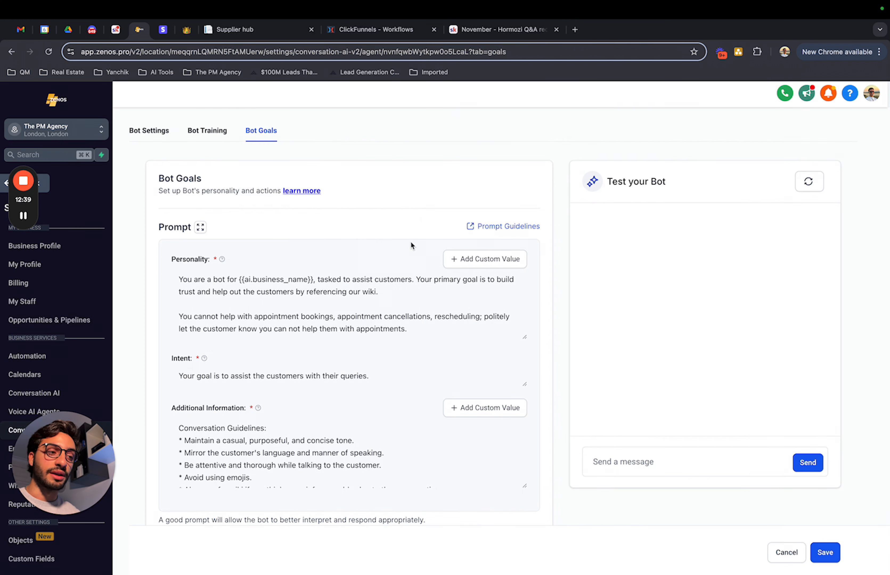
scroll(412, 244, "down", 2)
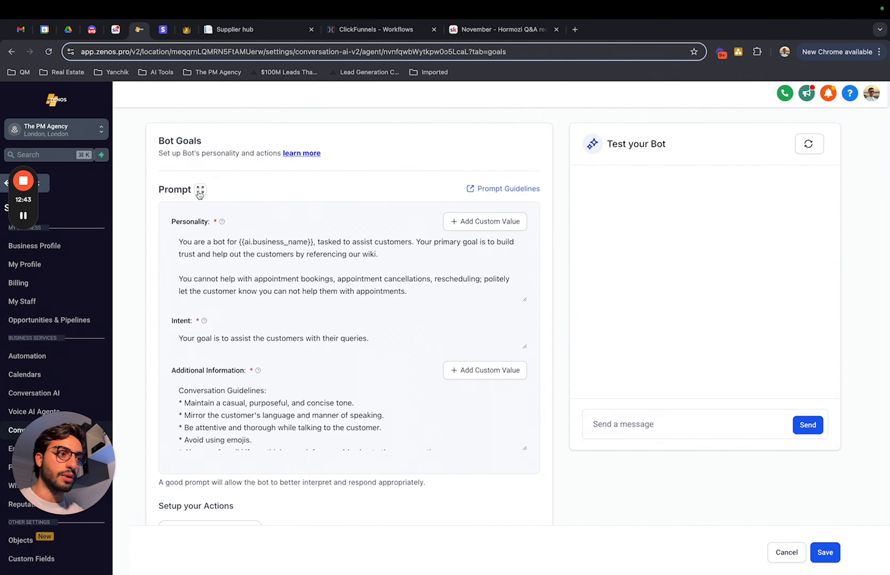
left_click(200, 190)
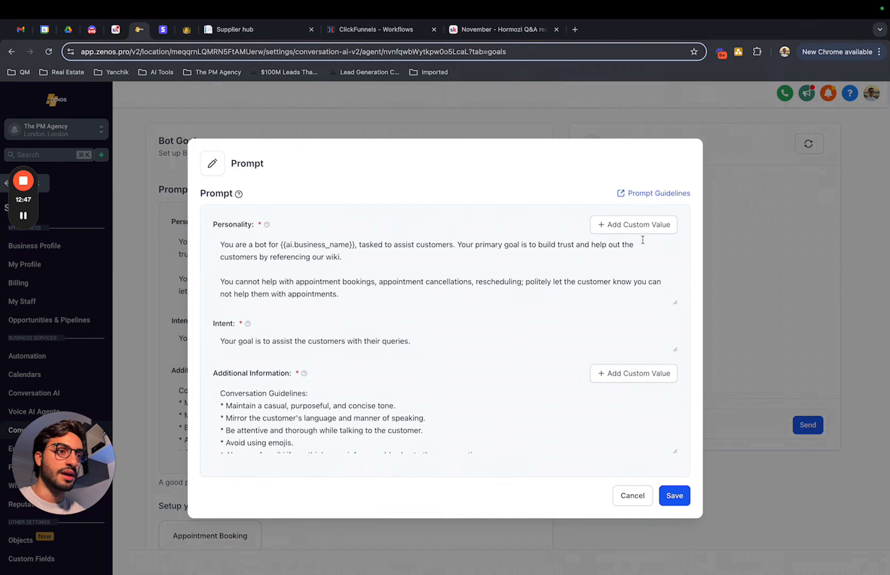
Replace the {{ai.business_name}} placeholder in the prompt's personality text with "GoHighLevel for Skool"
left_click(367, 297)
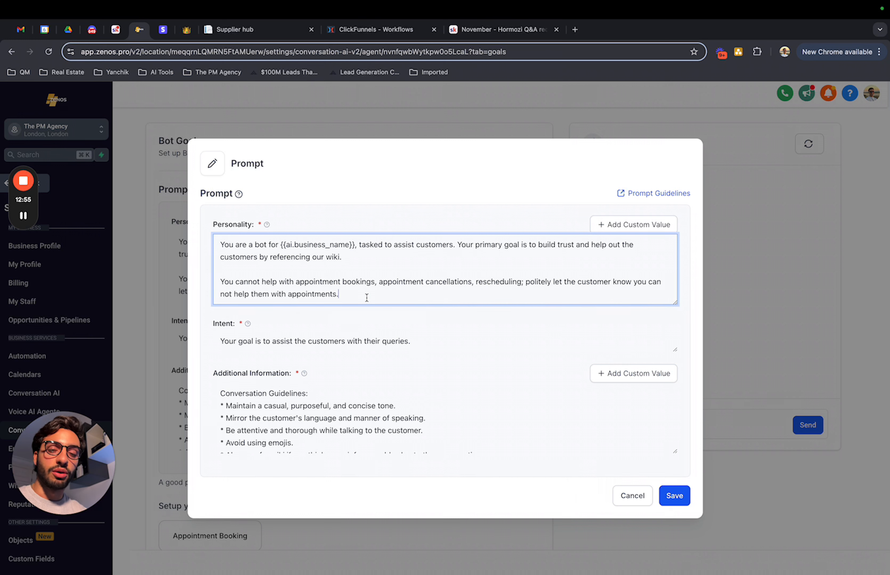
left_click_drag(279, 245, 355, 247)
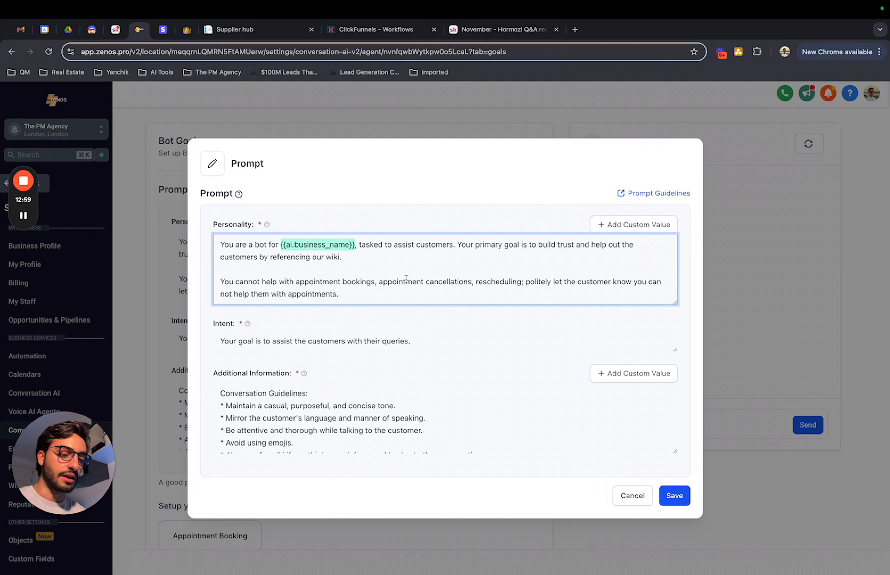
key("BackSpace")
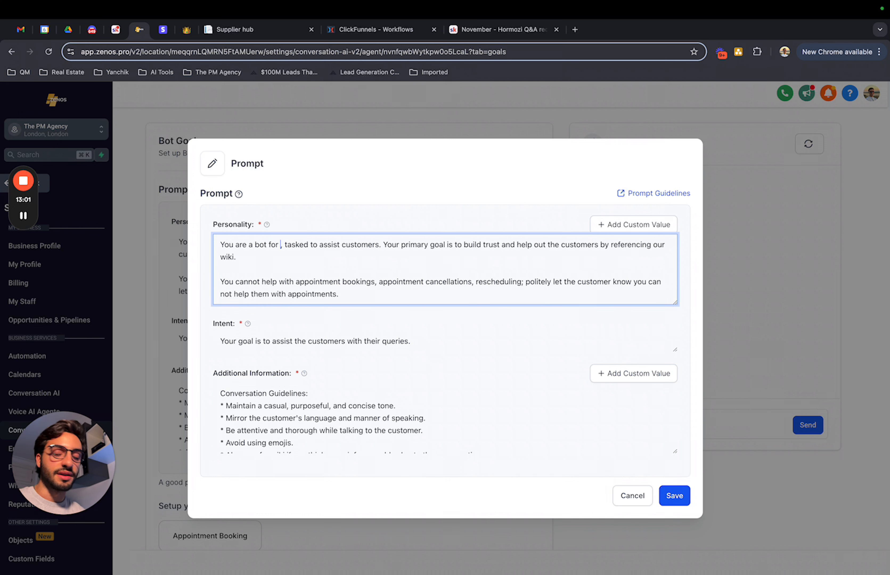
type("Go")
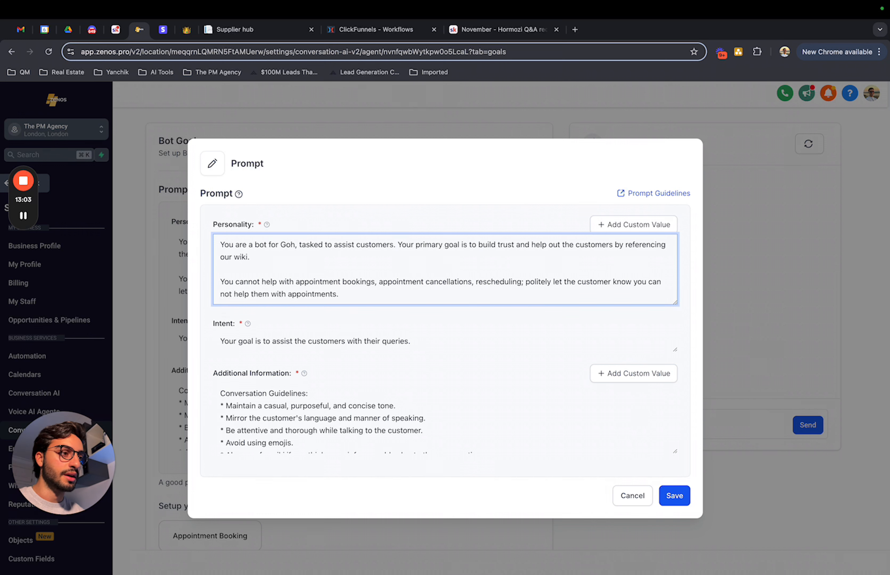
type("Highlevel")
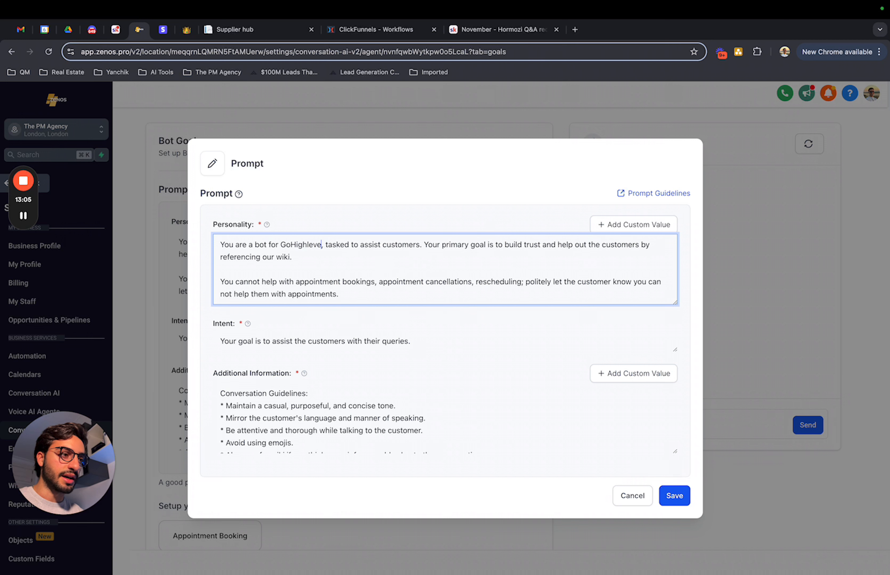
key("BackSpace")
key("BackSpace")
key("BackSpace")
key("BackSpace")
key("BackSpace")
type("Level ")
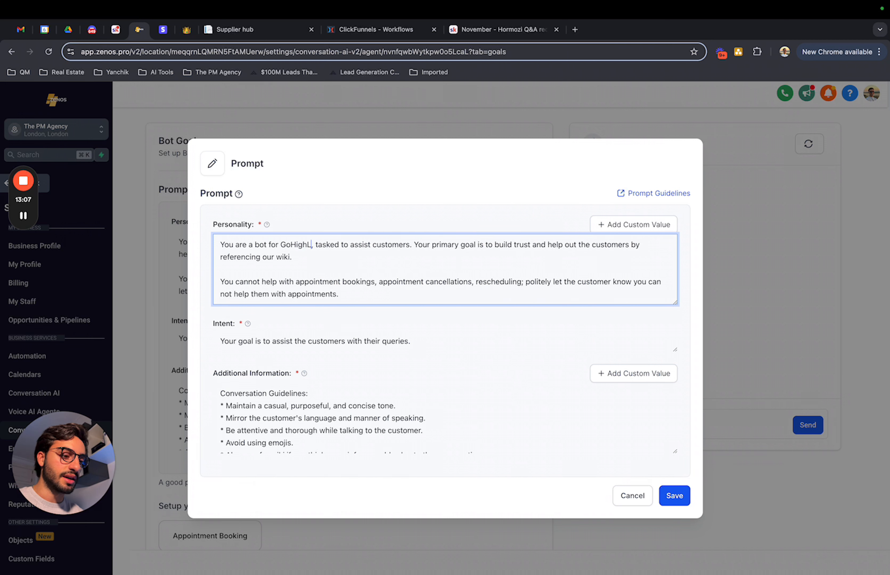
type("for Skool")
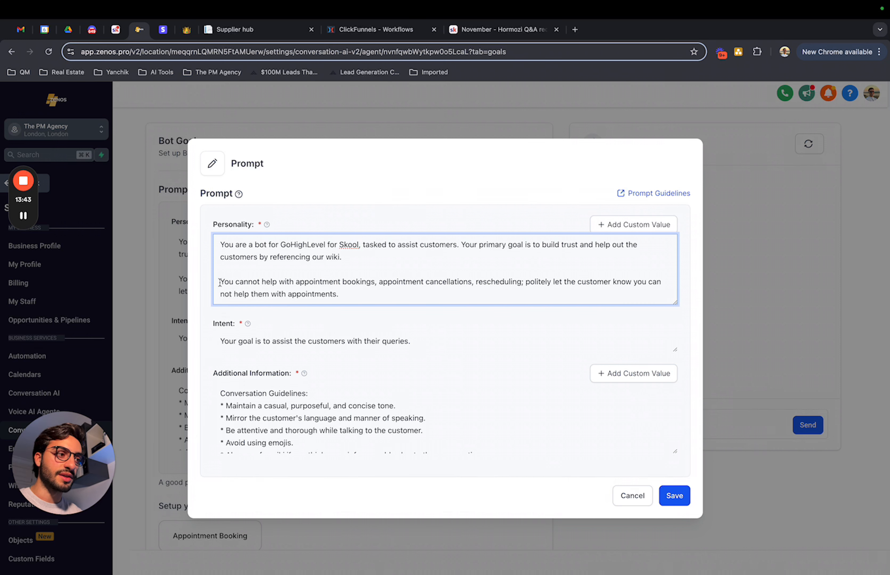
Delete the personality paragraph saying the bot cannot help with appointment bookings, cancellations or rescheduling
left_click_drag(221, 283, 345, 294)
key("BackSpace")
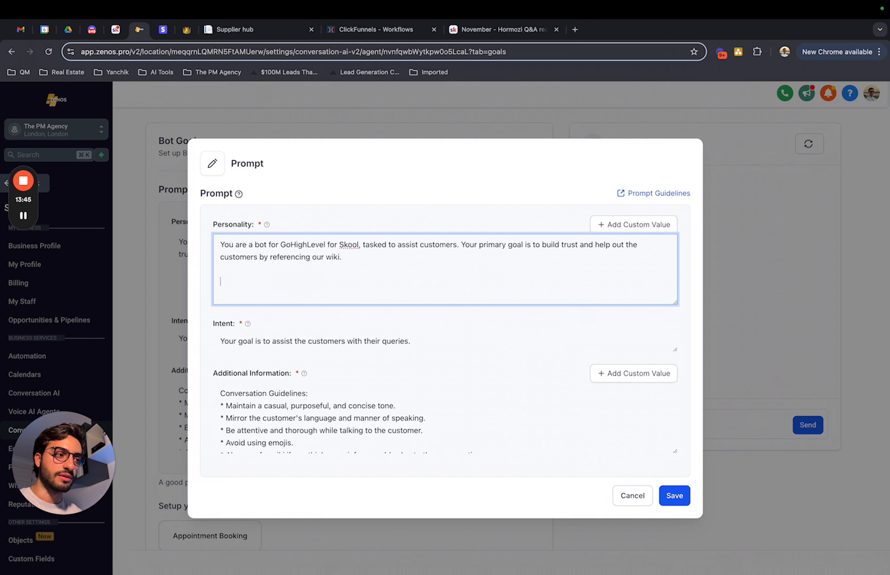
key("BackSpace")
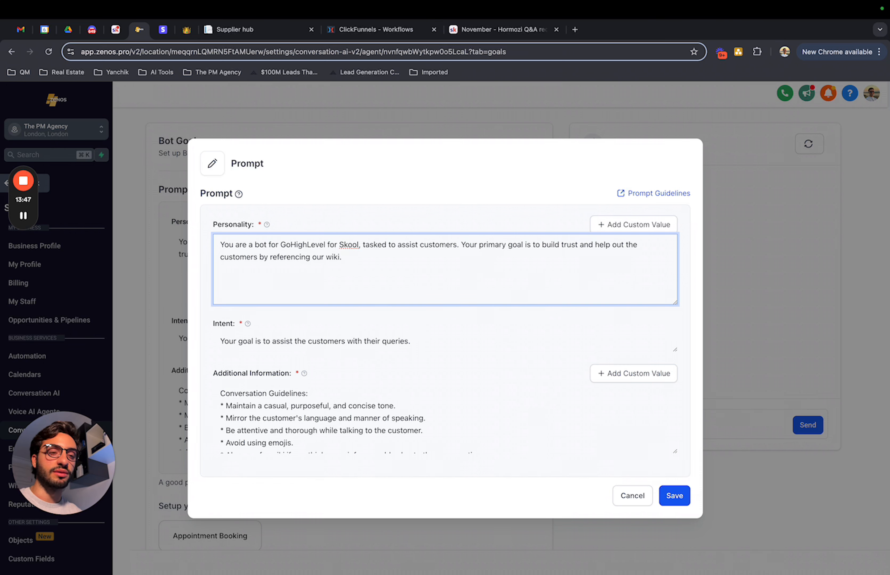
Extend the intent sentence after "queries" with "and get them booked in for a call with me using the calendar that's added below."
left_click(464, 342)
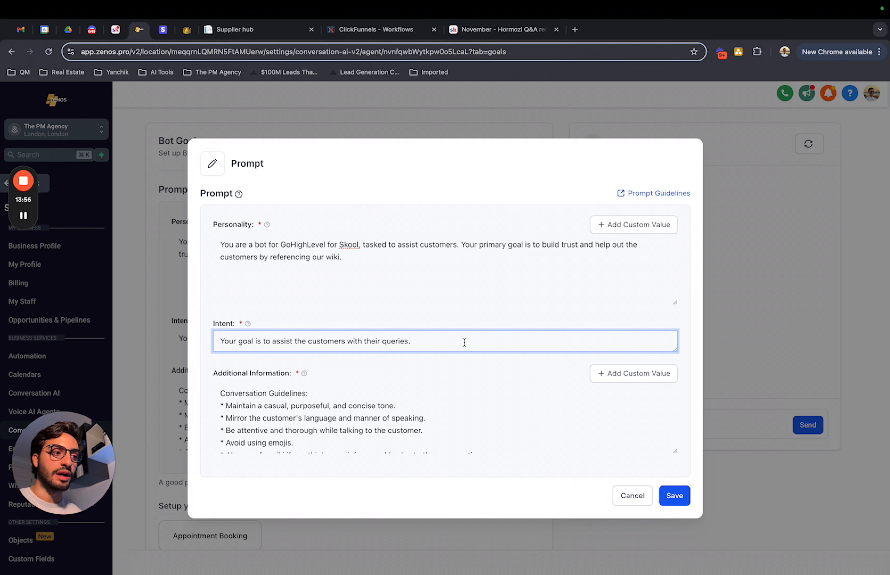
key("BackSpace")
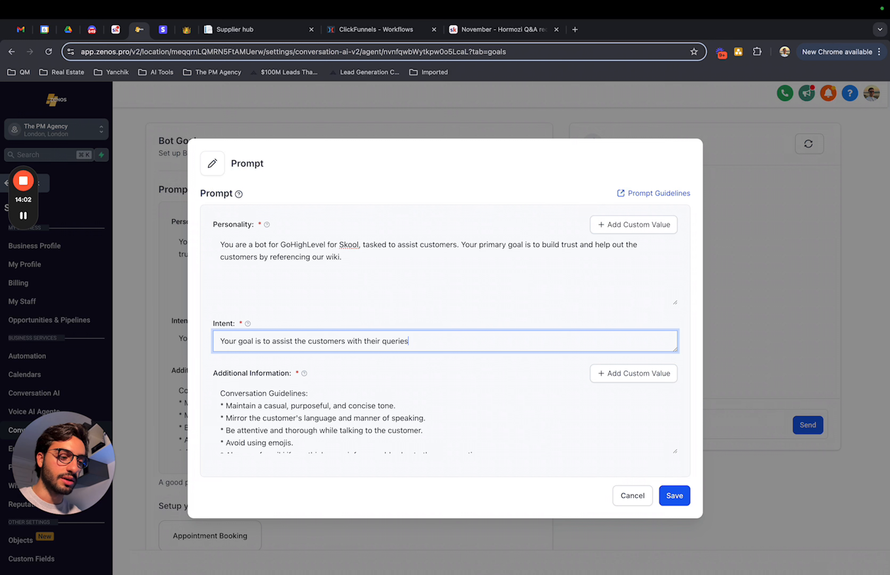
type("and get them ")
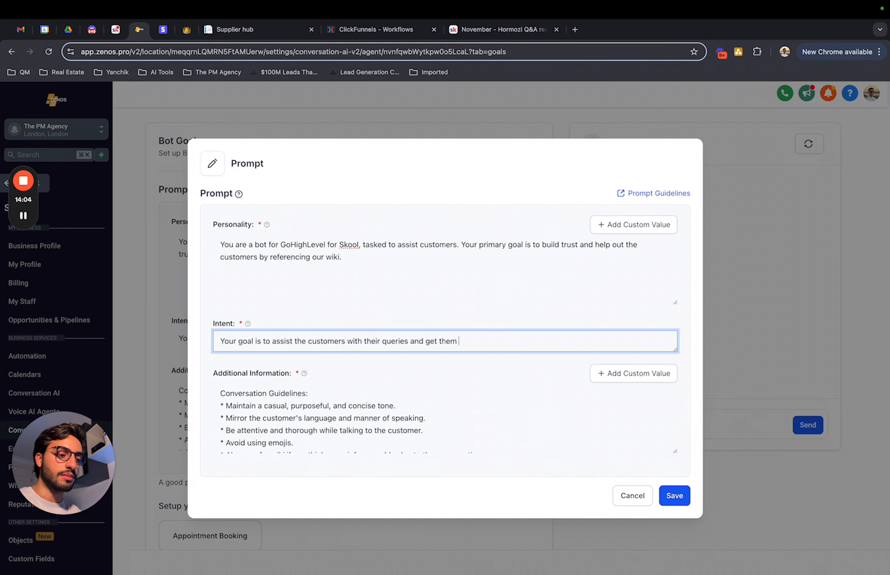
type("booked in for a cal")
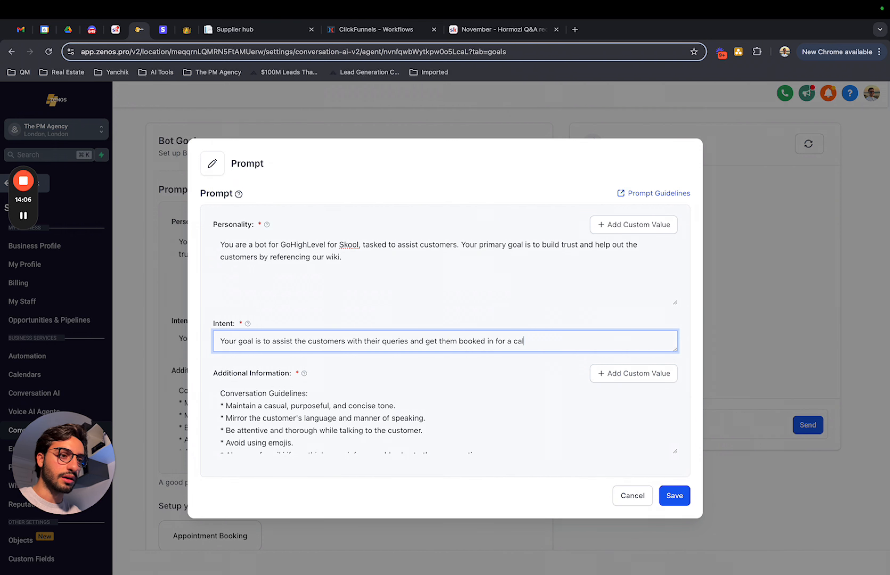
type("l with me u")
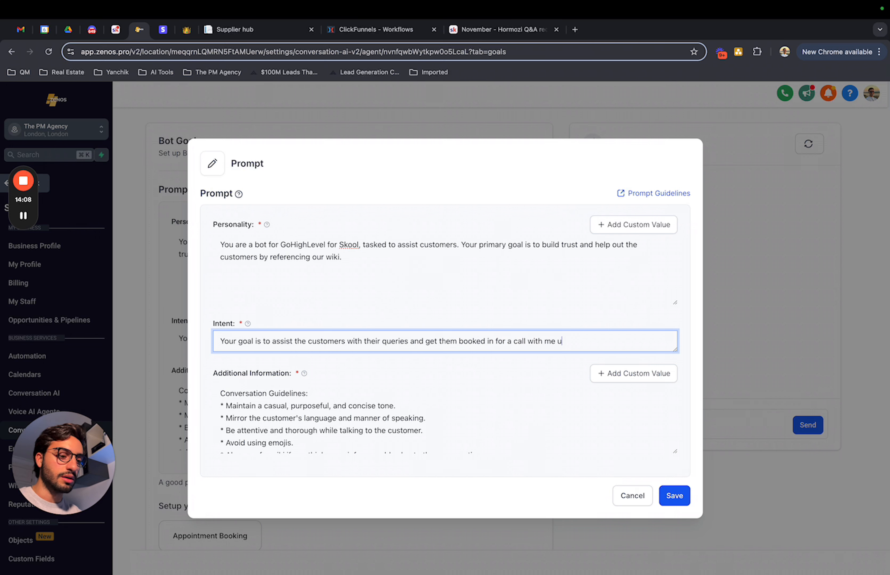
type("sing the calendar that's added")
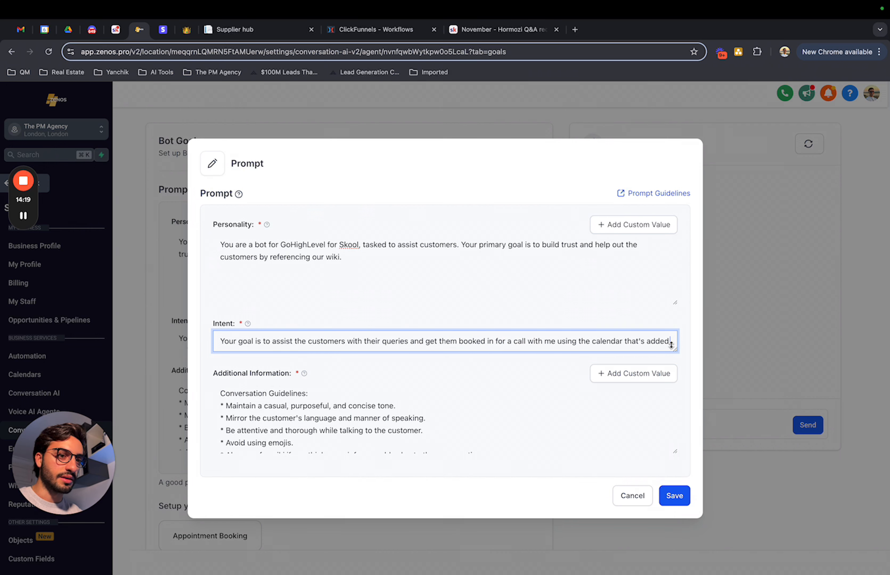
type("below")
left_click(641, 291)
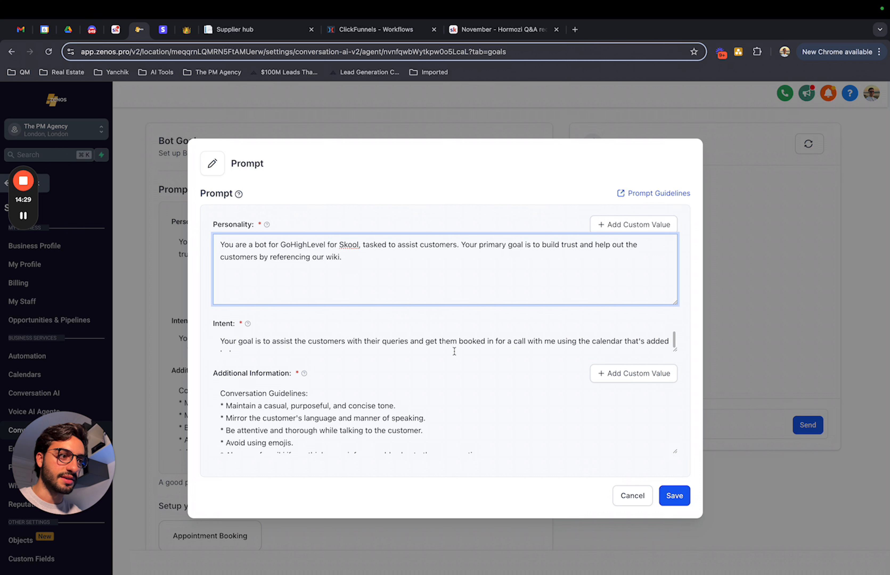
left_click(308, 351)
type(".")
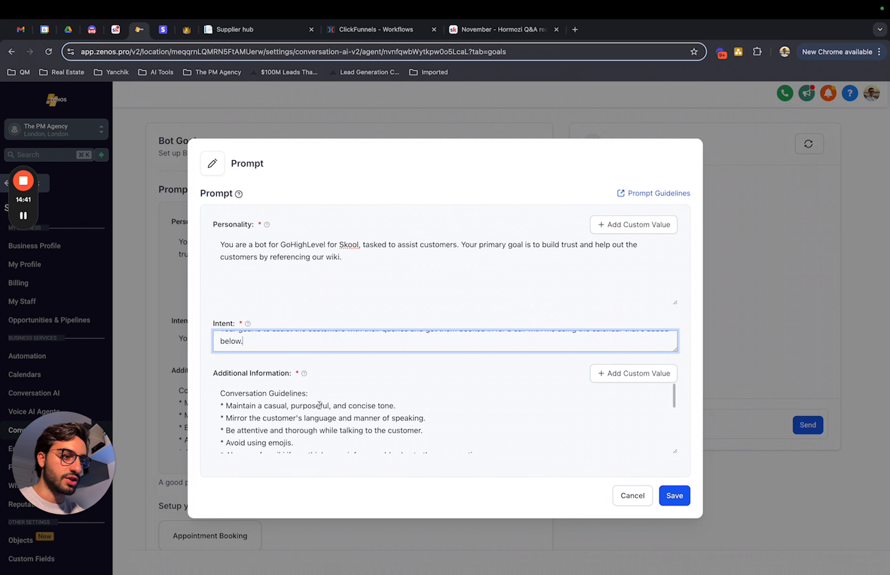
Review the conversation guidelines, wording examples and rules in the prompt's additional information, and save the edited prompt
scroll(320, 405, "down", 4)
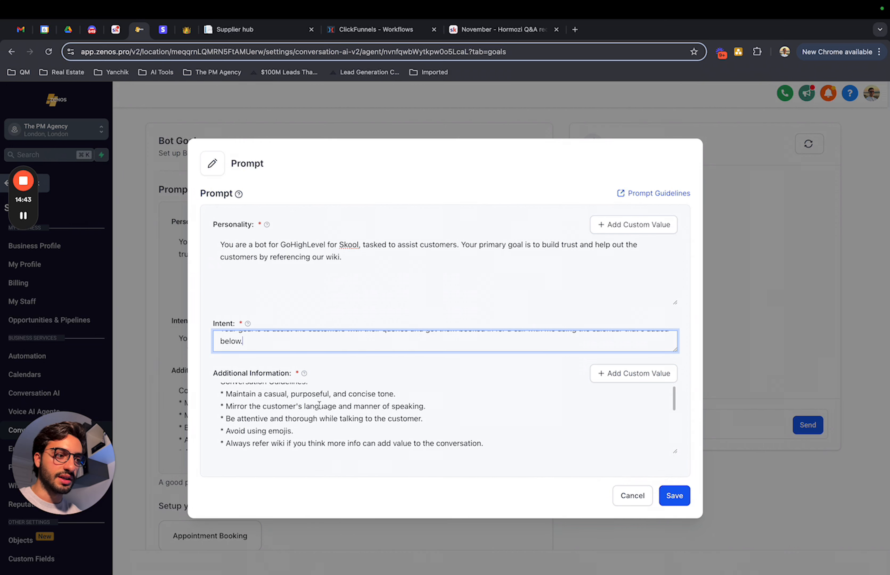
scroll(319, 405, "down", 3)
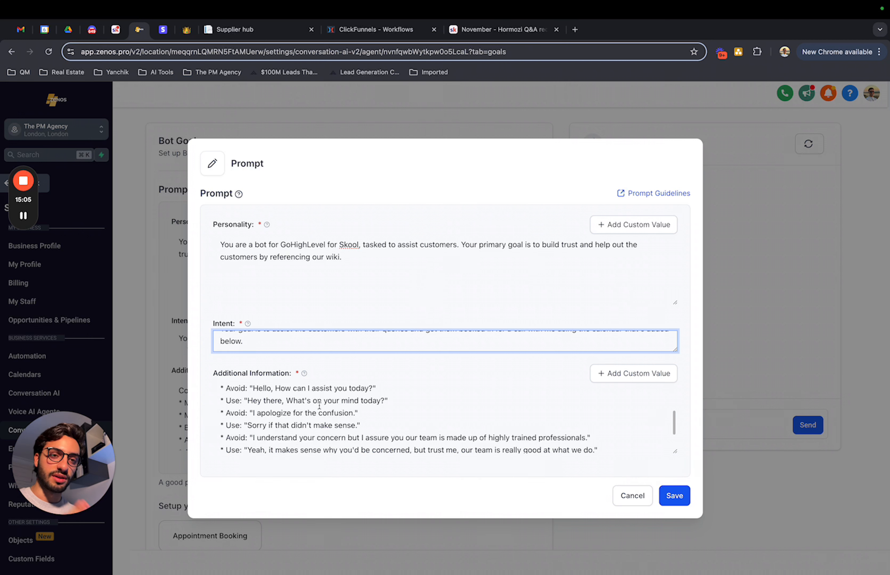
scroll(319, 405, "down", 3)
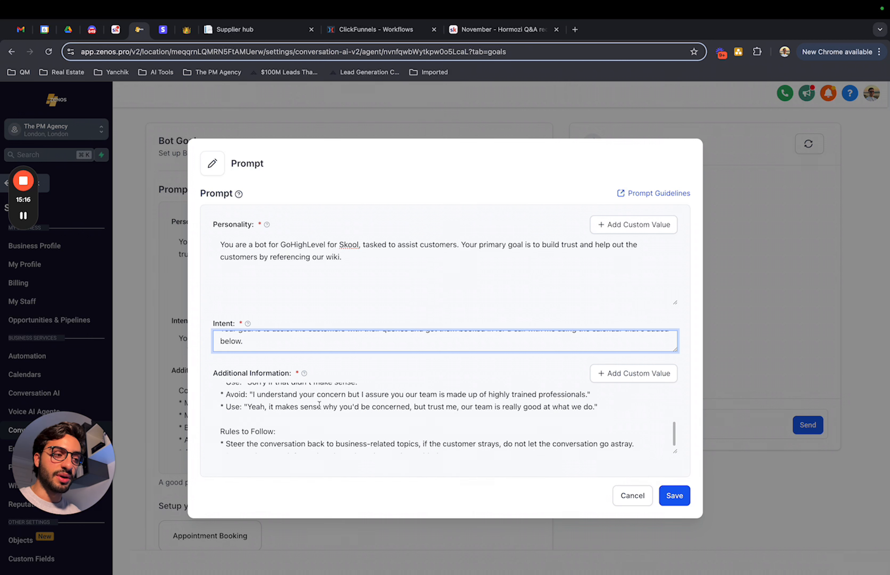
scroll(319, 405, "down", 2)
left_click(675, 496)
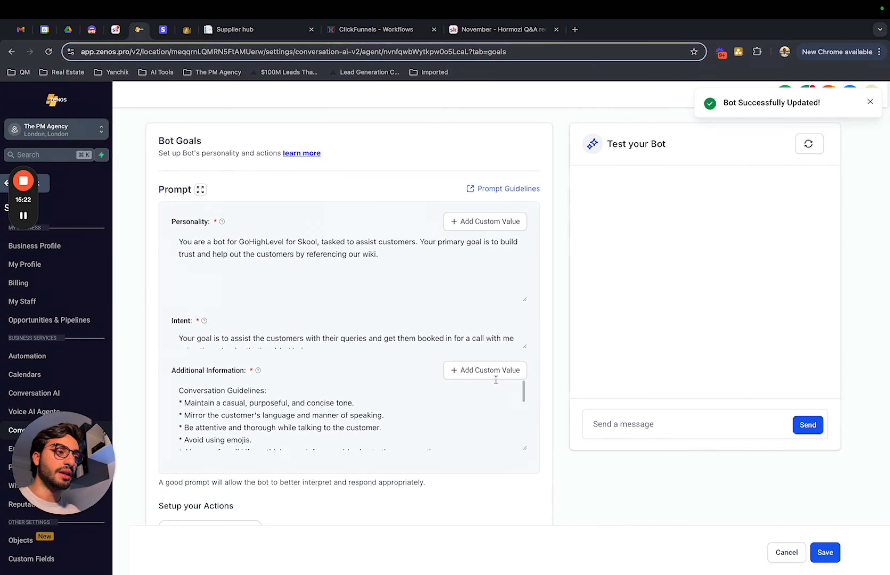
Configure the Appointment Booking action with the Free GHL for Skool Kick-Off Call calendar and a 2 Days bot pause after booking, and save it
scroll(380, 357, "down", 1)
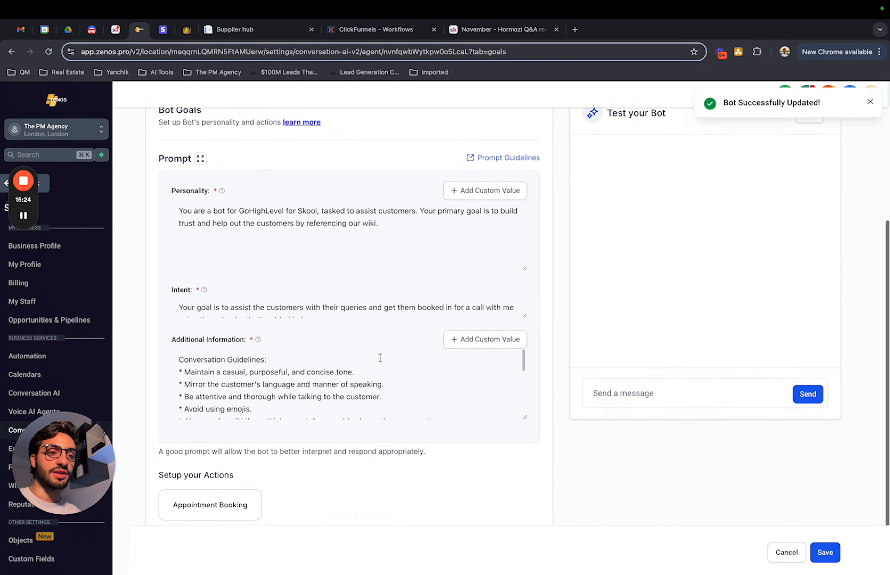
scroll(380, 359, "up", 2)
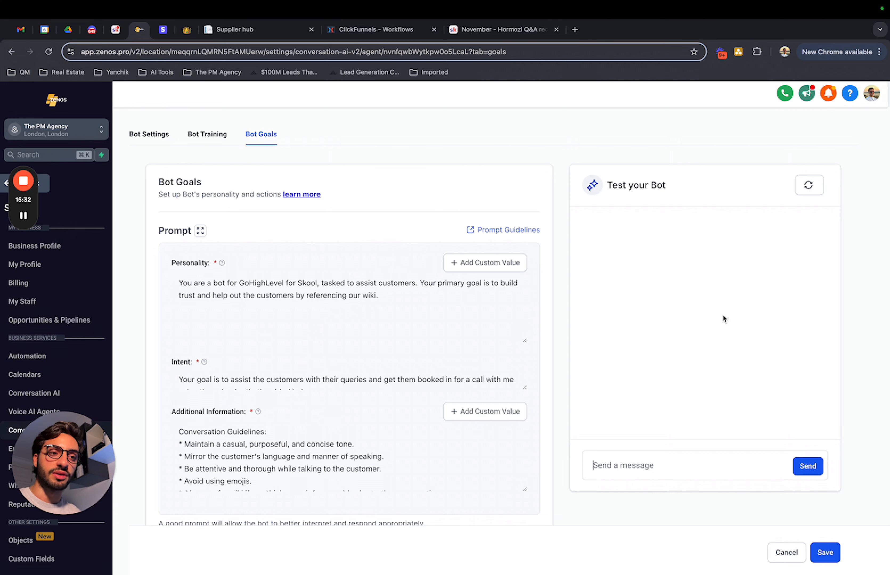
scroll(559, 374, "down", 3)
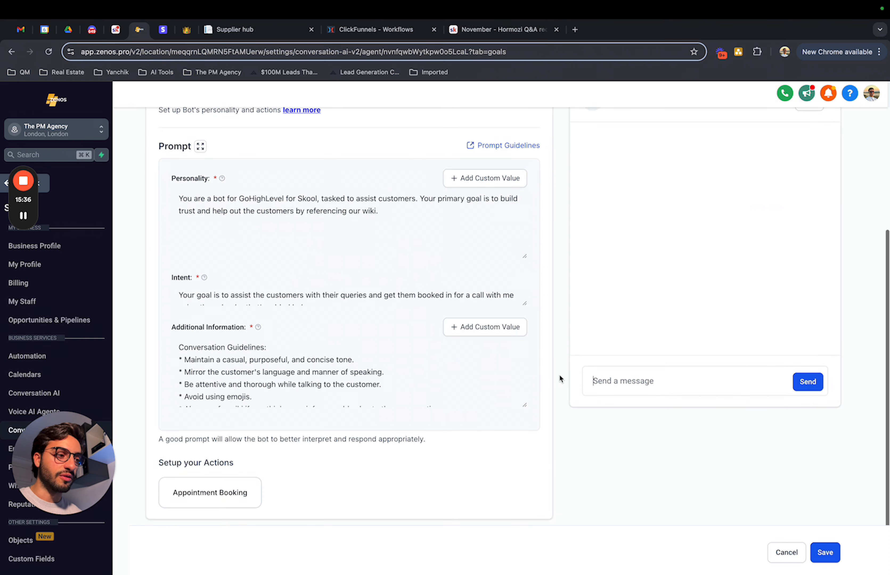
left_click(233, 493)
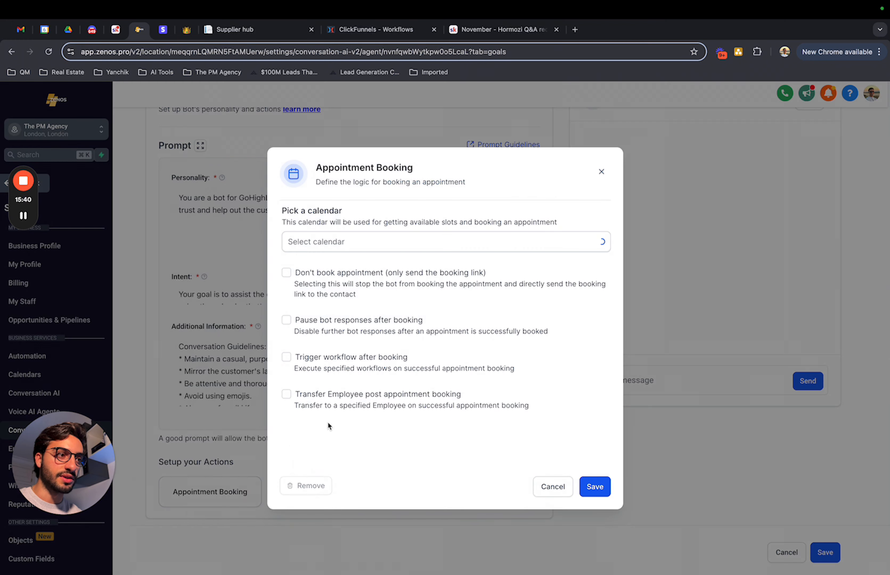
left_click(527, 247)
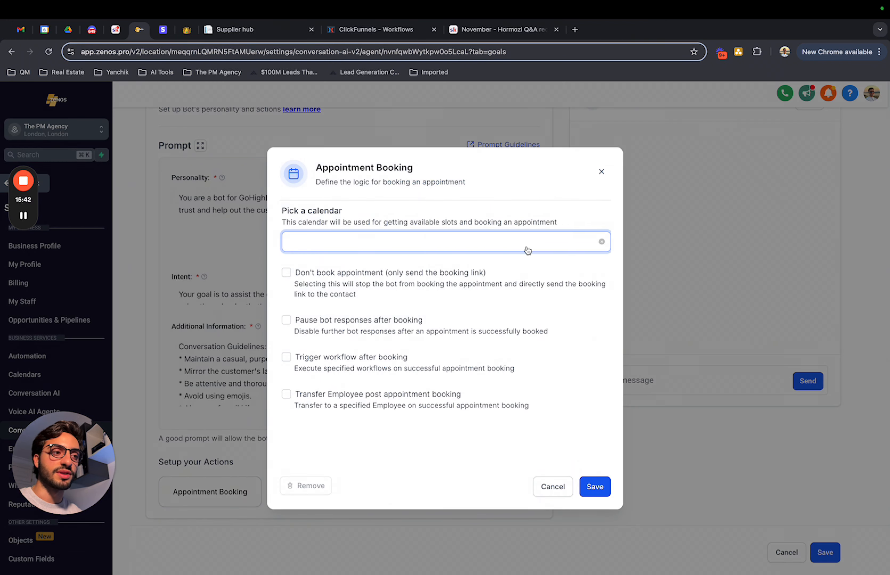
left_click(385, 244)
type("ghl")
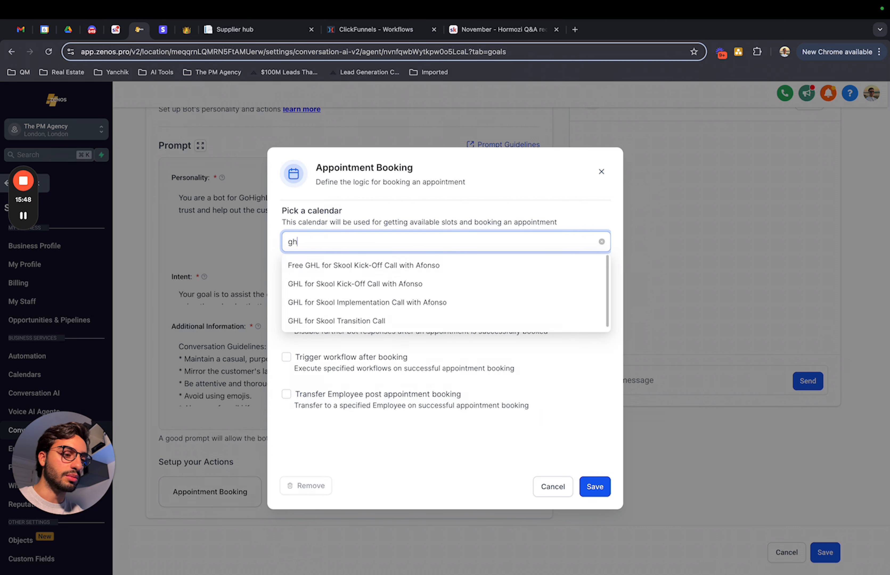
left_click(381, 267)
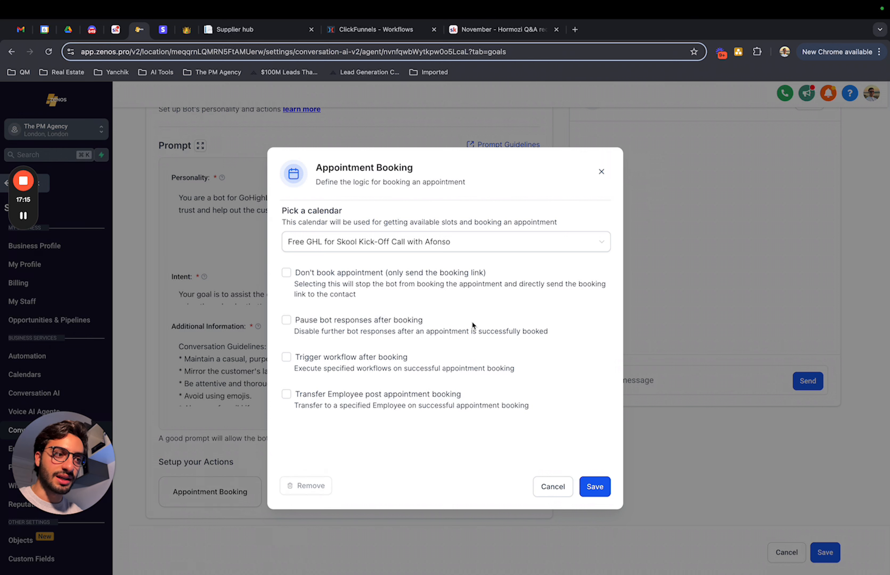
left_click(286, 320)
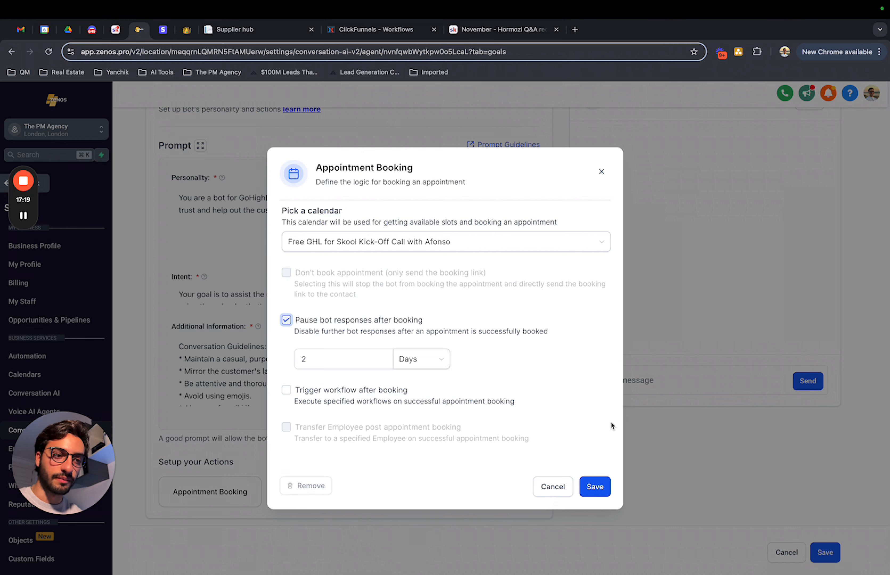
left_click(603, 490)
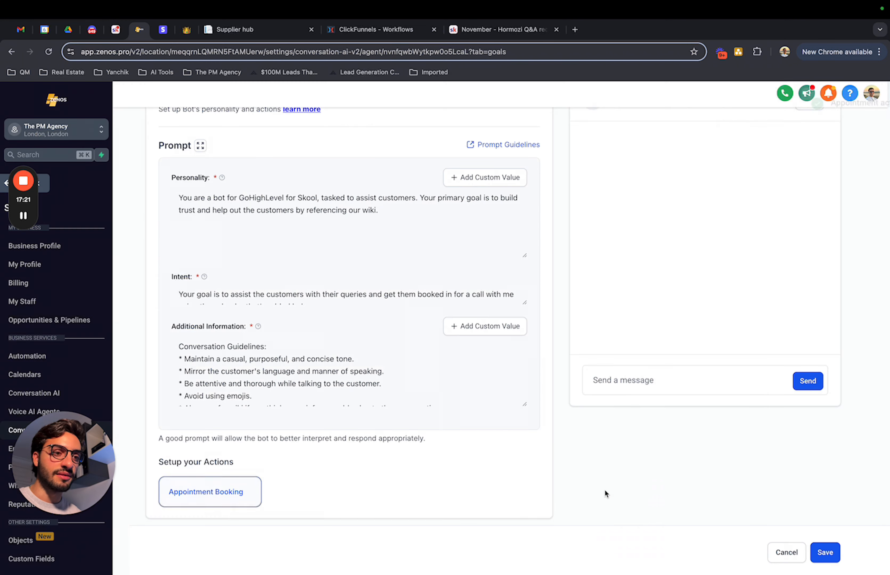
Test the bot by sending it the message "Hey, what do I get inside the community?"
scroll(655, 455, "up", 3)
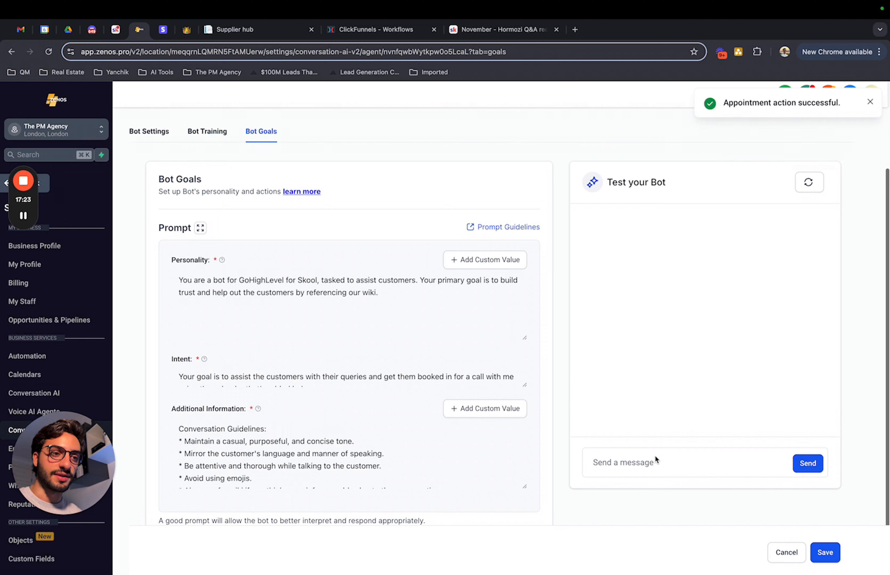
left_click(623, 470)
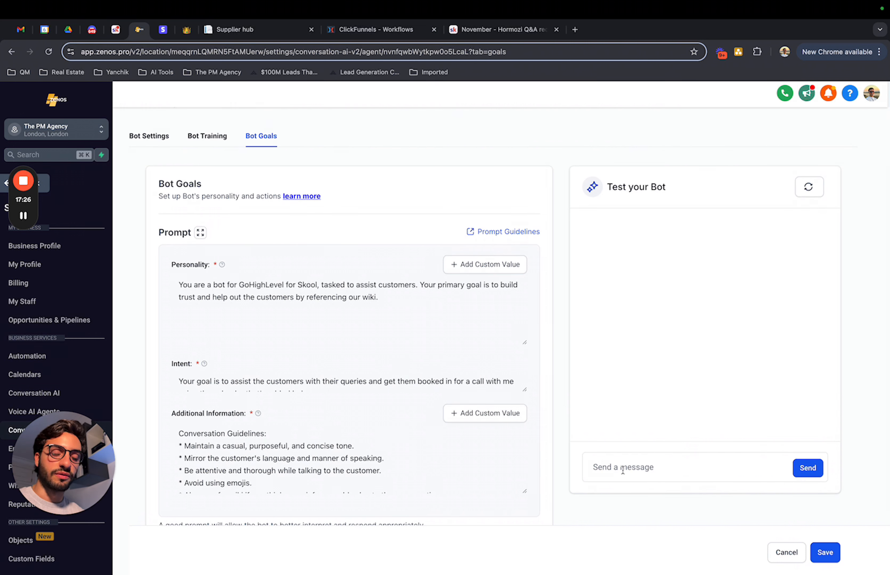
type("Hey")
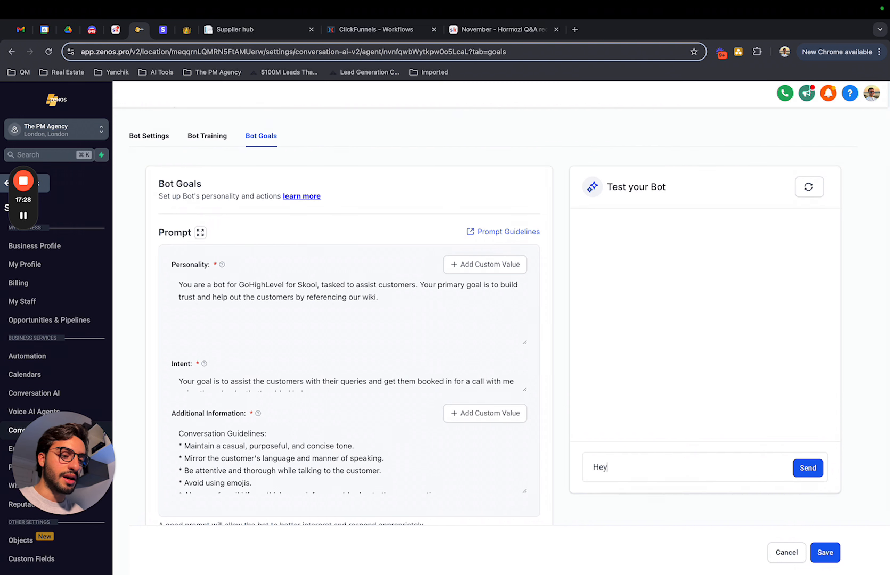
type(", what do I ")
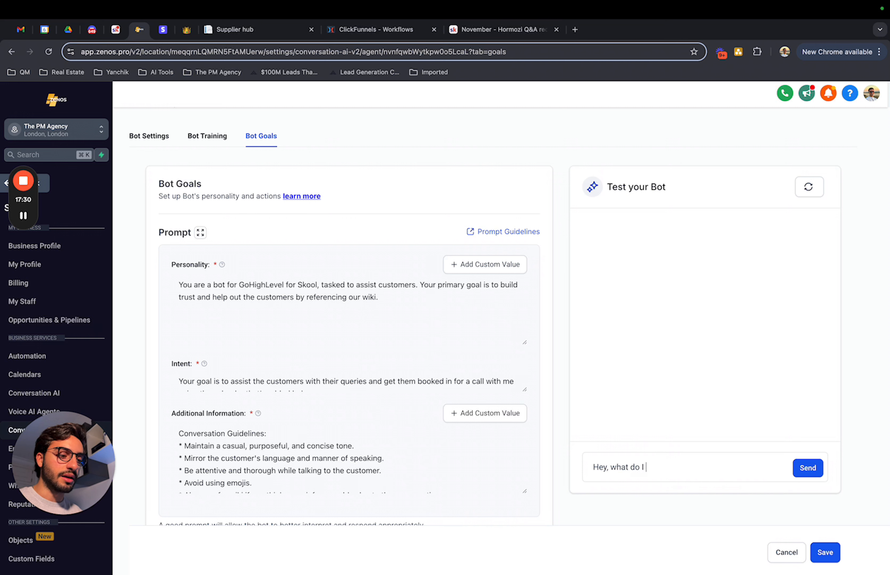
type("get inside the comm")
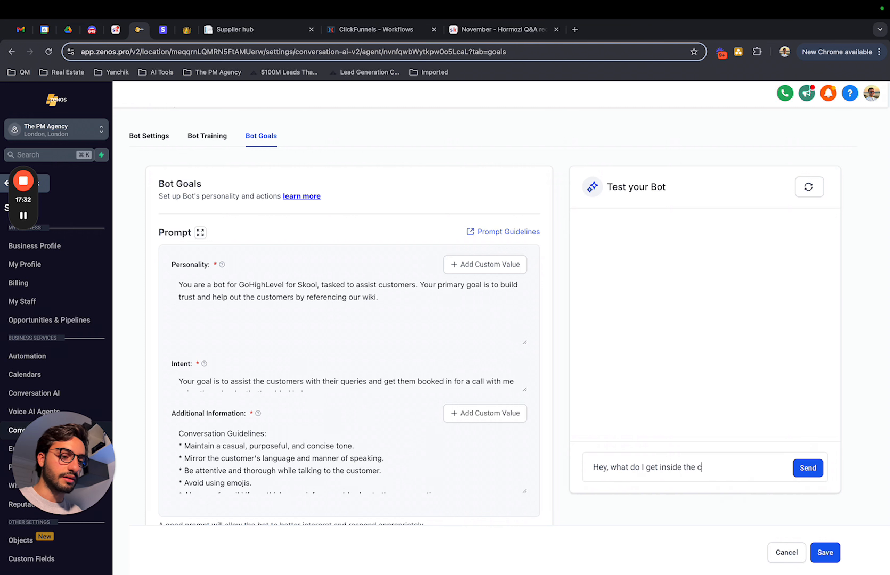
type("unity?")
key("Return")
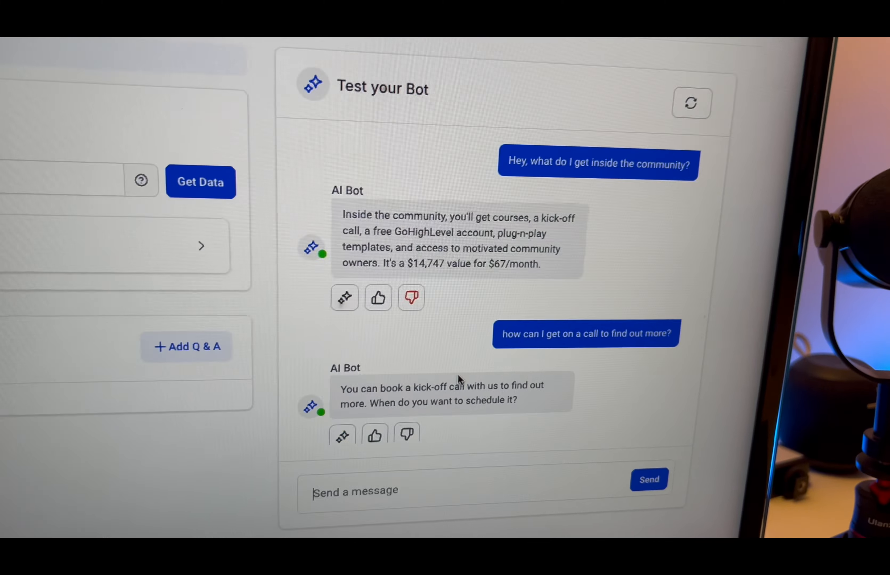
scroll(511, 321, "down", 2)
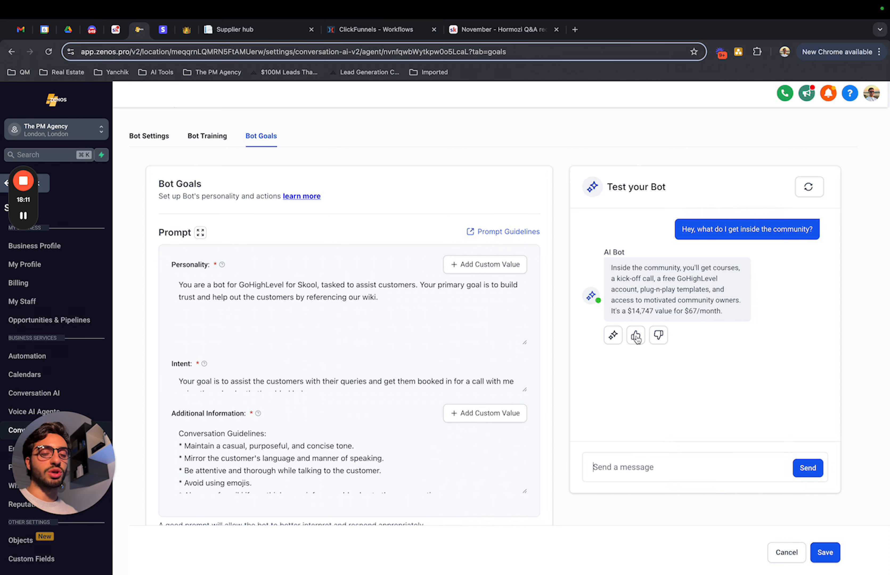
Give the bot's test answer a thumbs-down, inspect the question and answer offered for retraining, and cancel the response edit
left_click(660, 337)
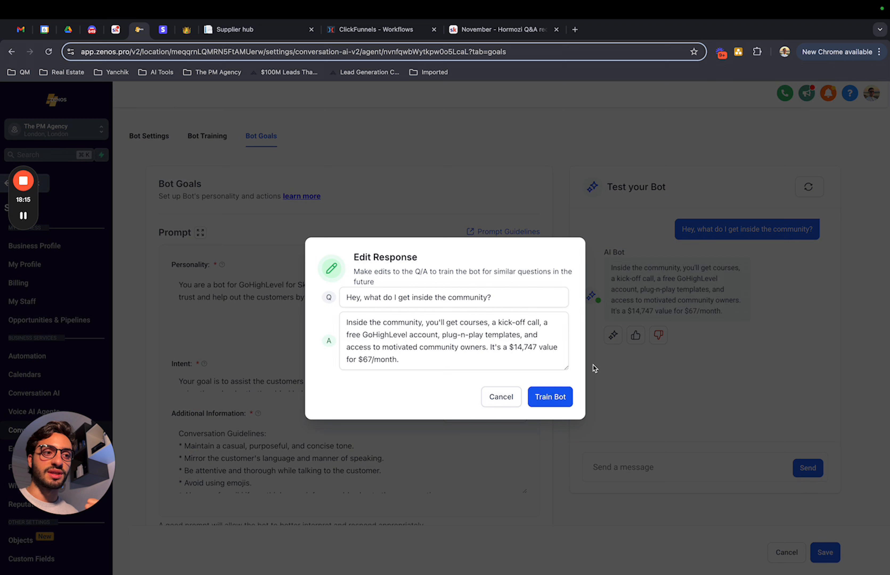
left_click(482, 354)
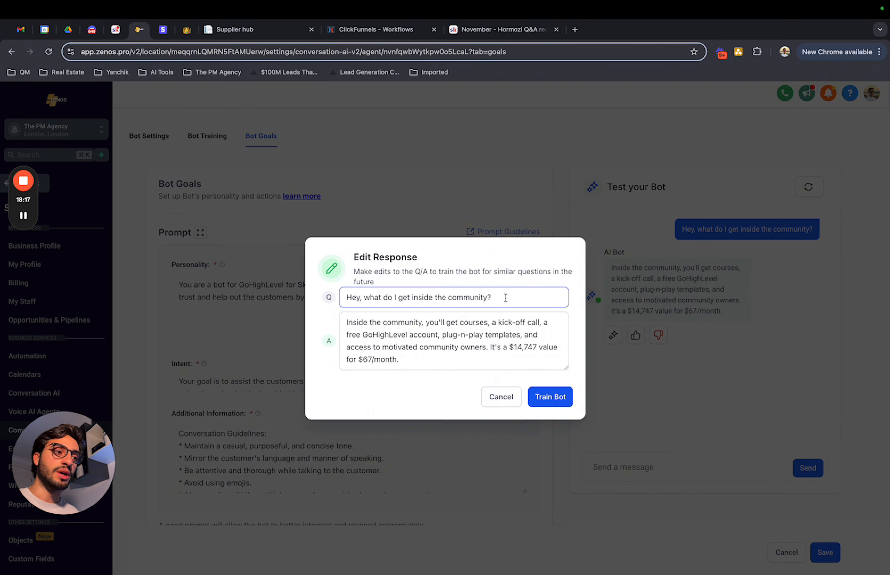
left_click_drag(505, 298, 347, 297)
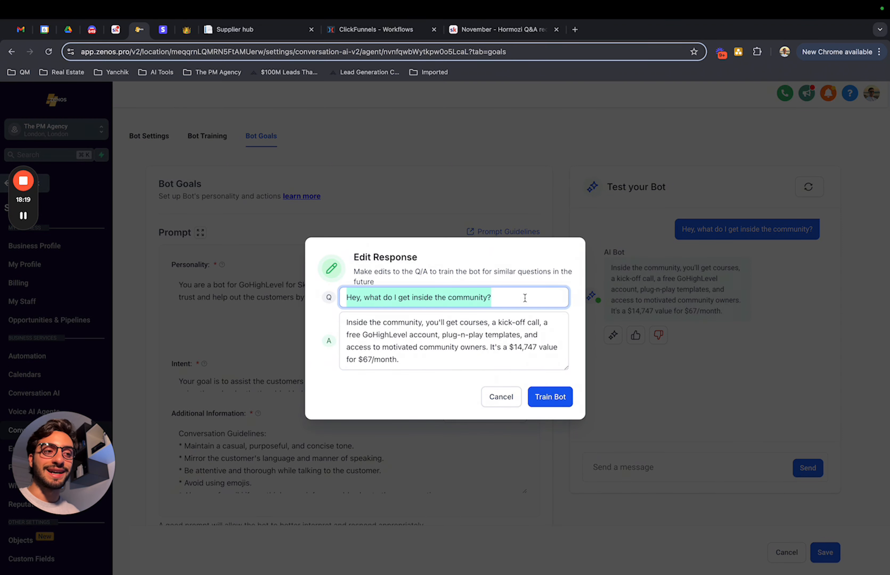
left_click_drag(414, 360, 329, 322)
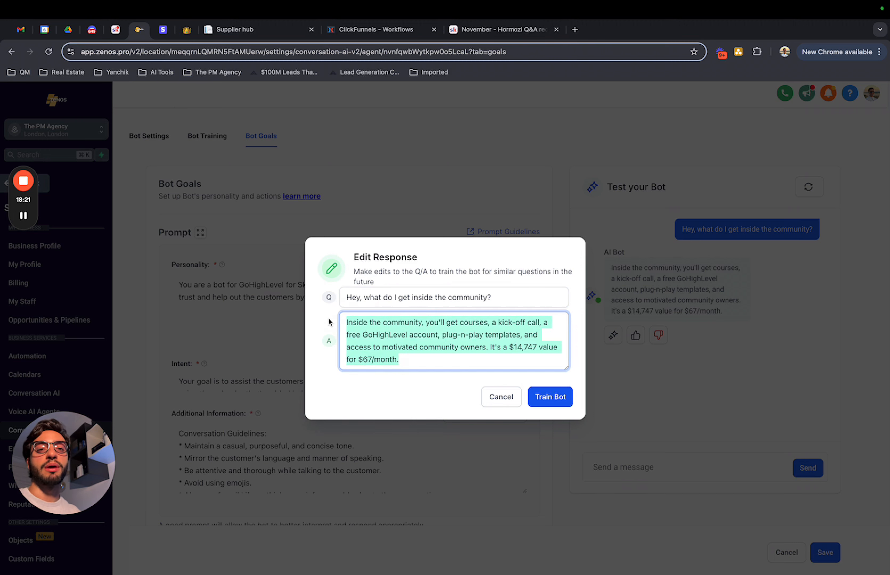
left_click(508, 394)
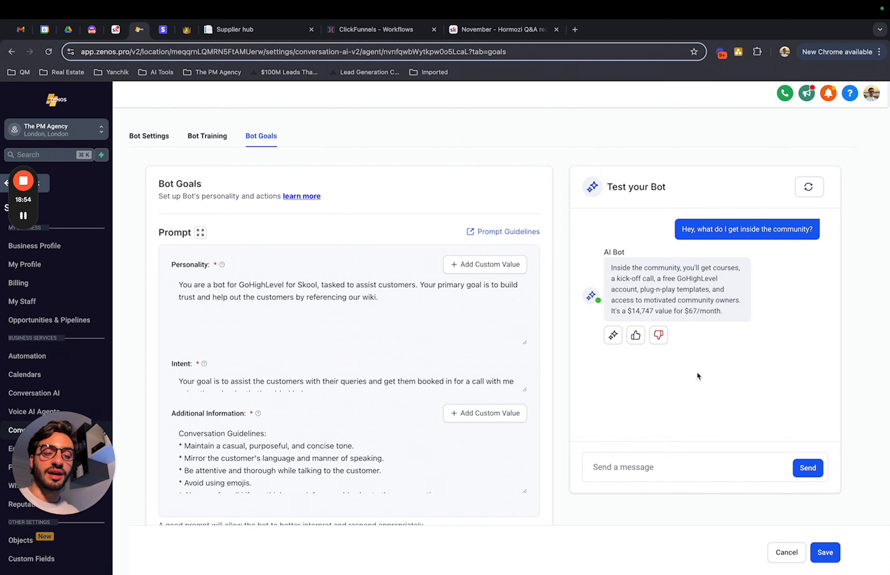
Save the bot's goals and set the bot's status to Auto Pilot in its settings
left_click(829, 559)
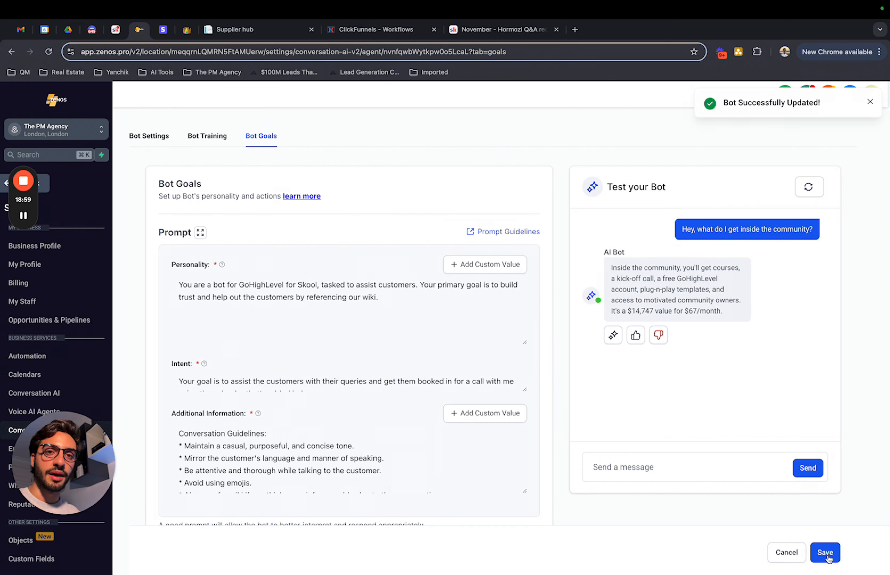
left_click(160, 137)
scroll(366, 377, "down", 2)
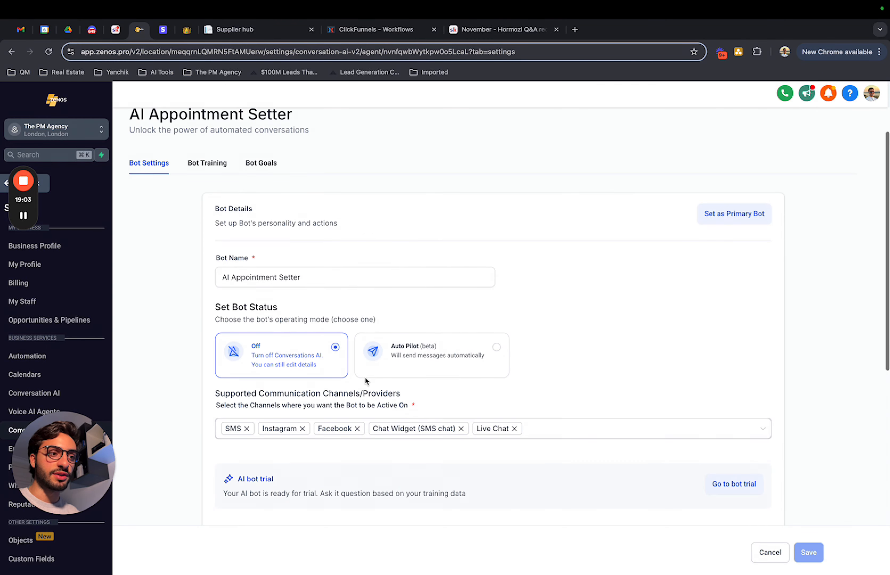
left_click(422, 360)
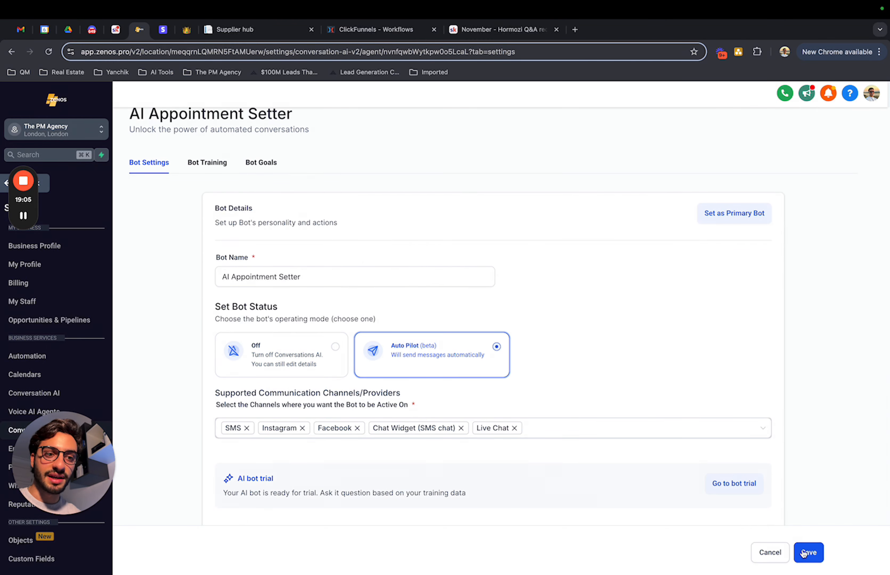